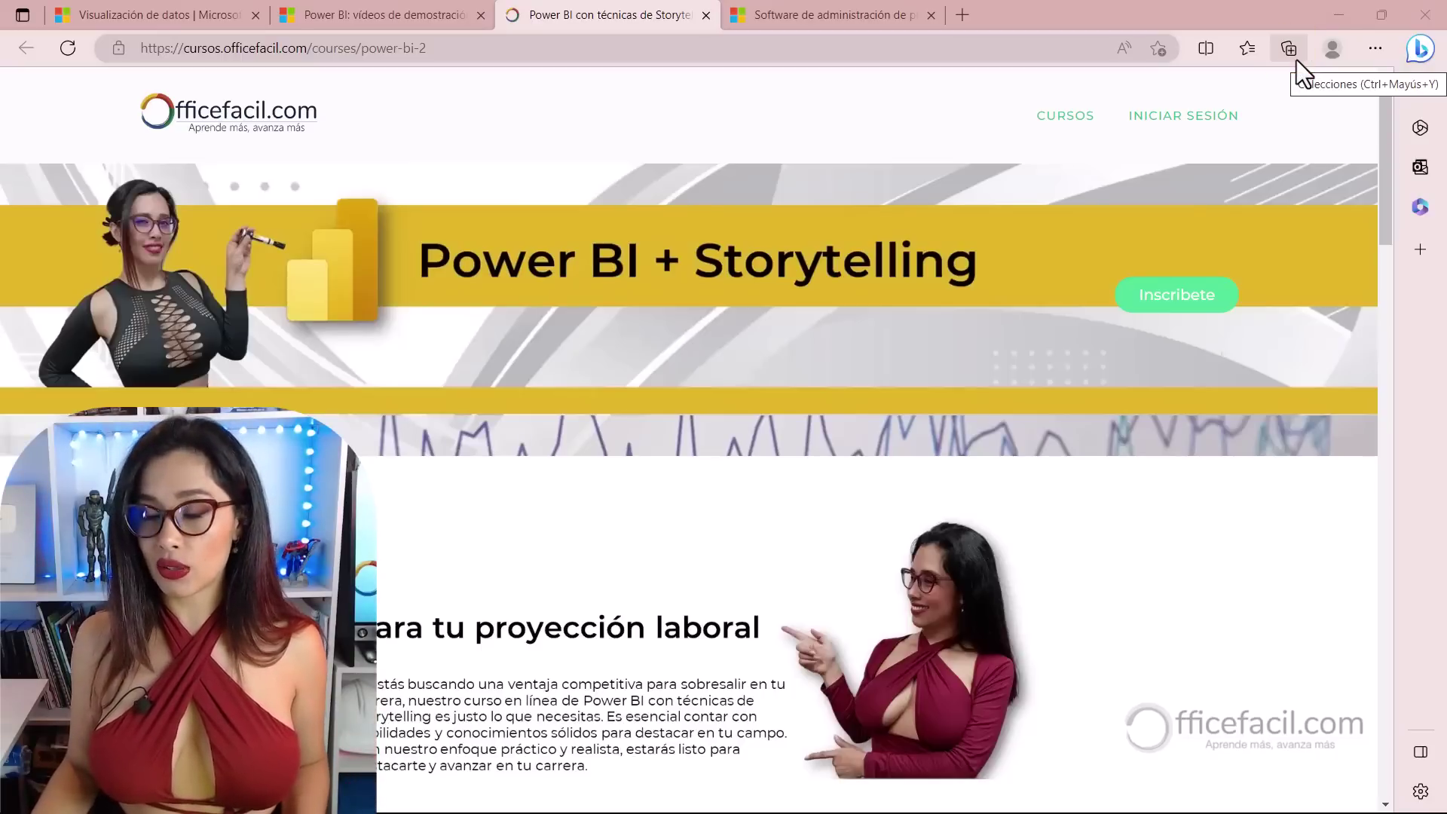
Start a new collection called 'Power BI' and add the 'Power BI con técnicas de Storytelling' course page.
left_click(1293, 58)
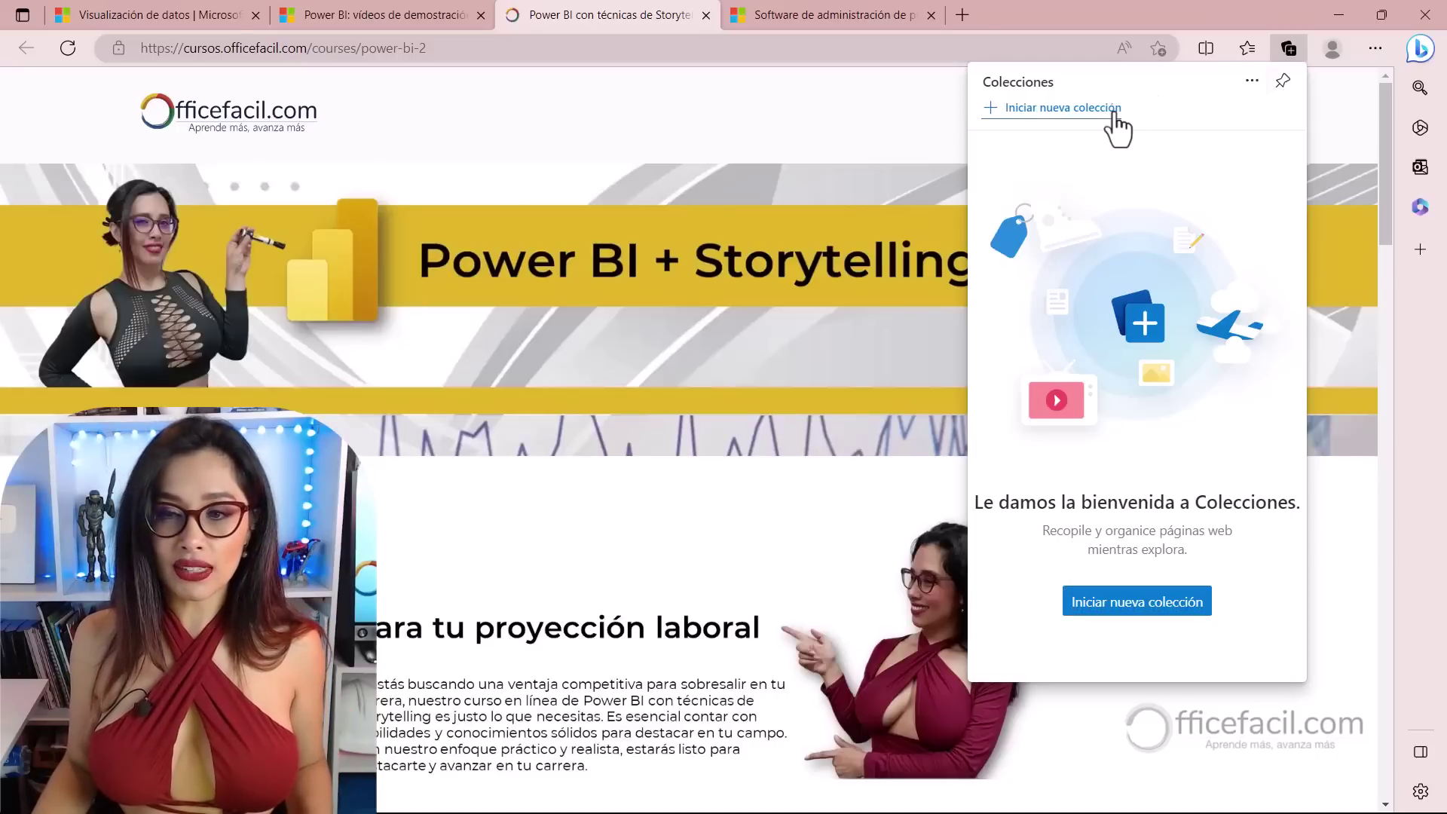
left_click(1113, 112)
type("Pow")
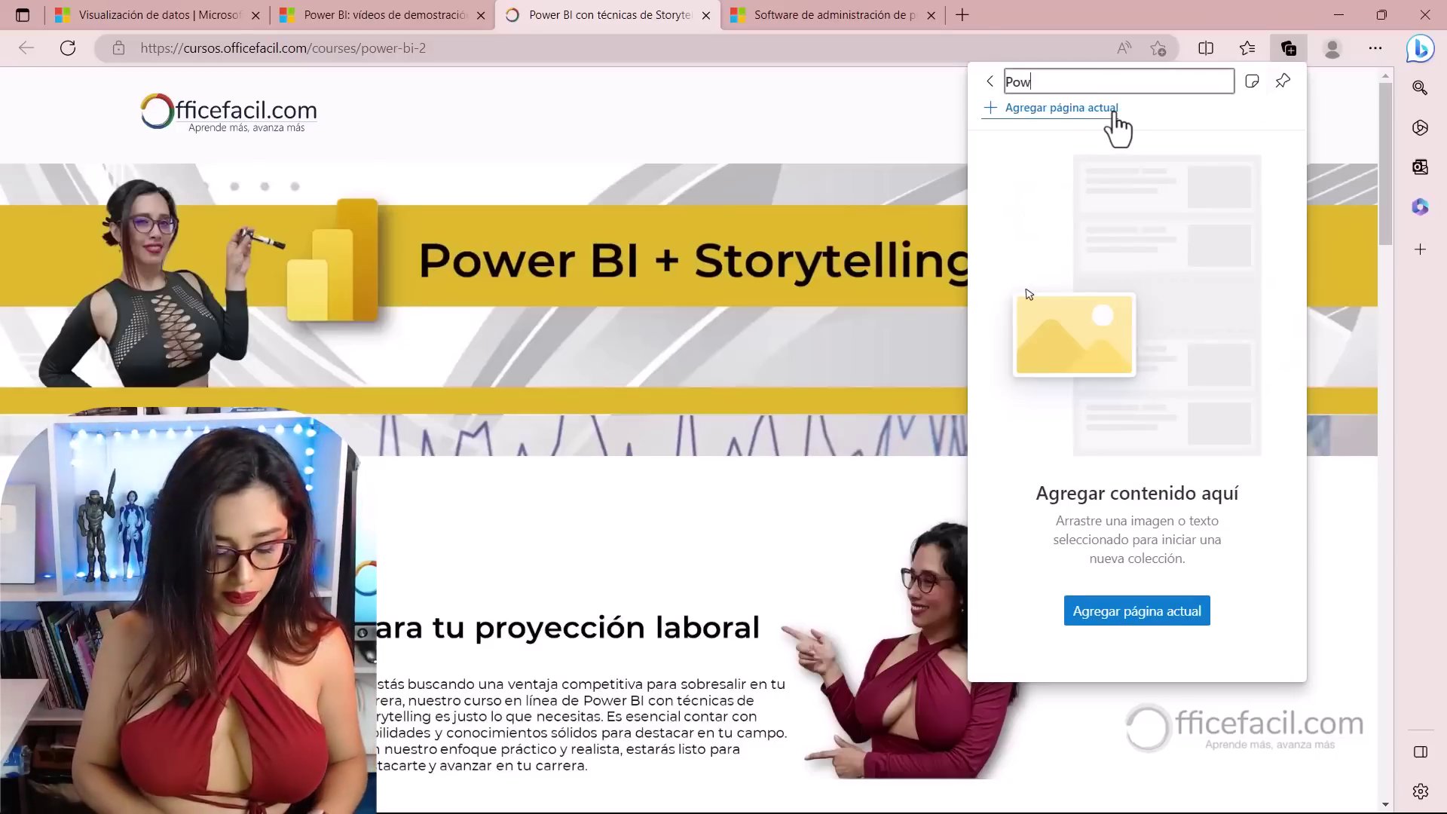
type("er BI")
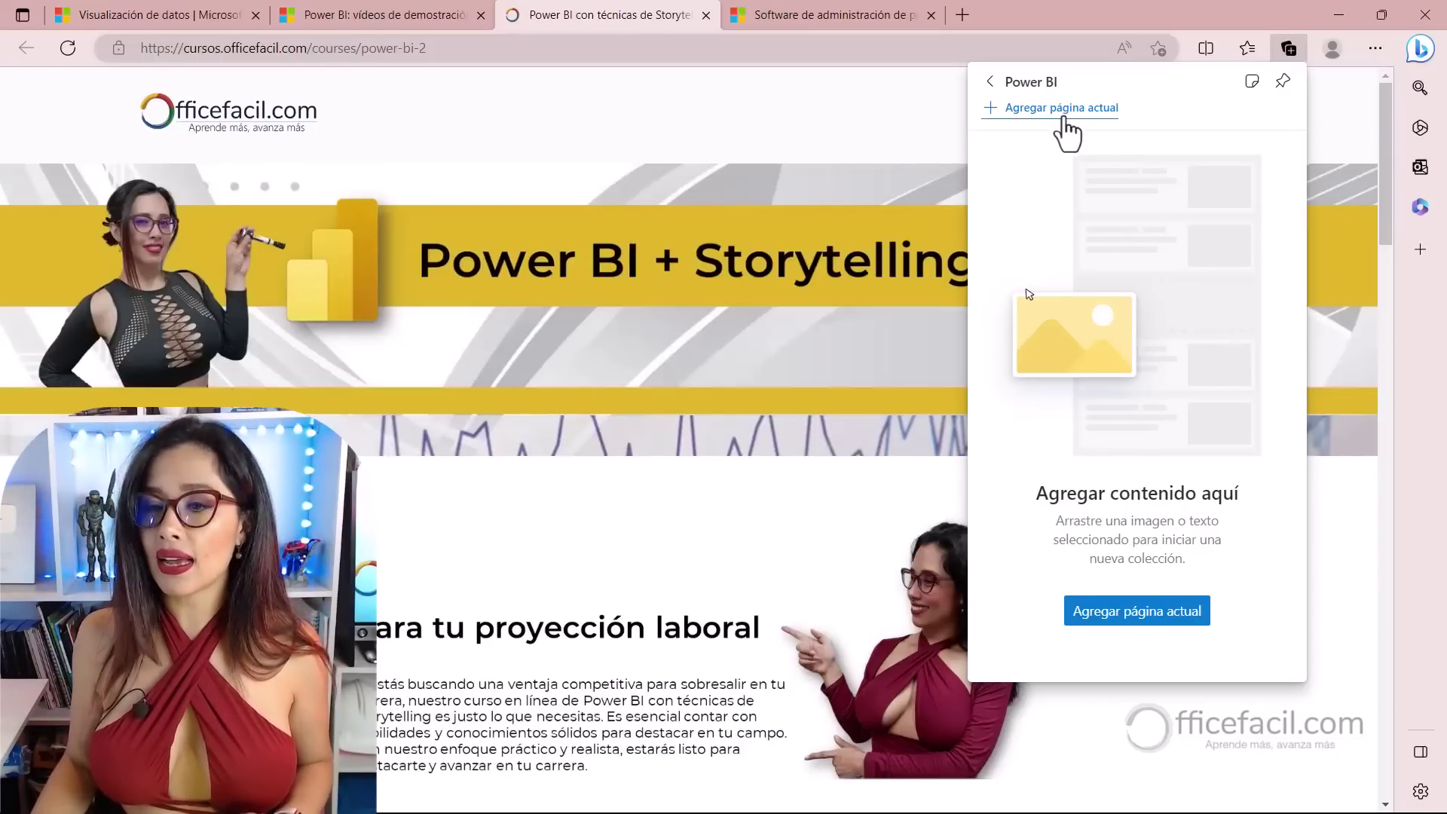
left_click(1063, 113)
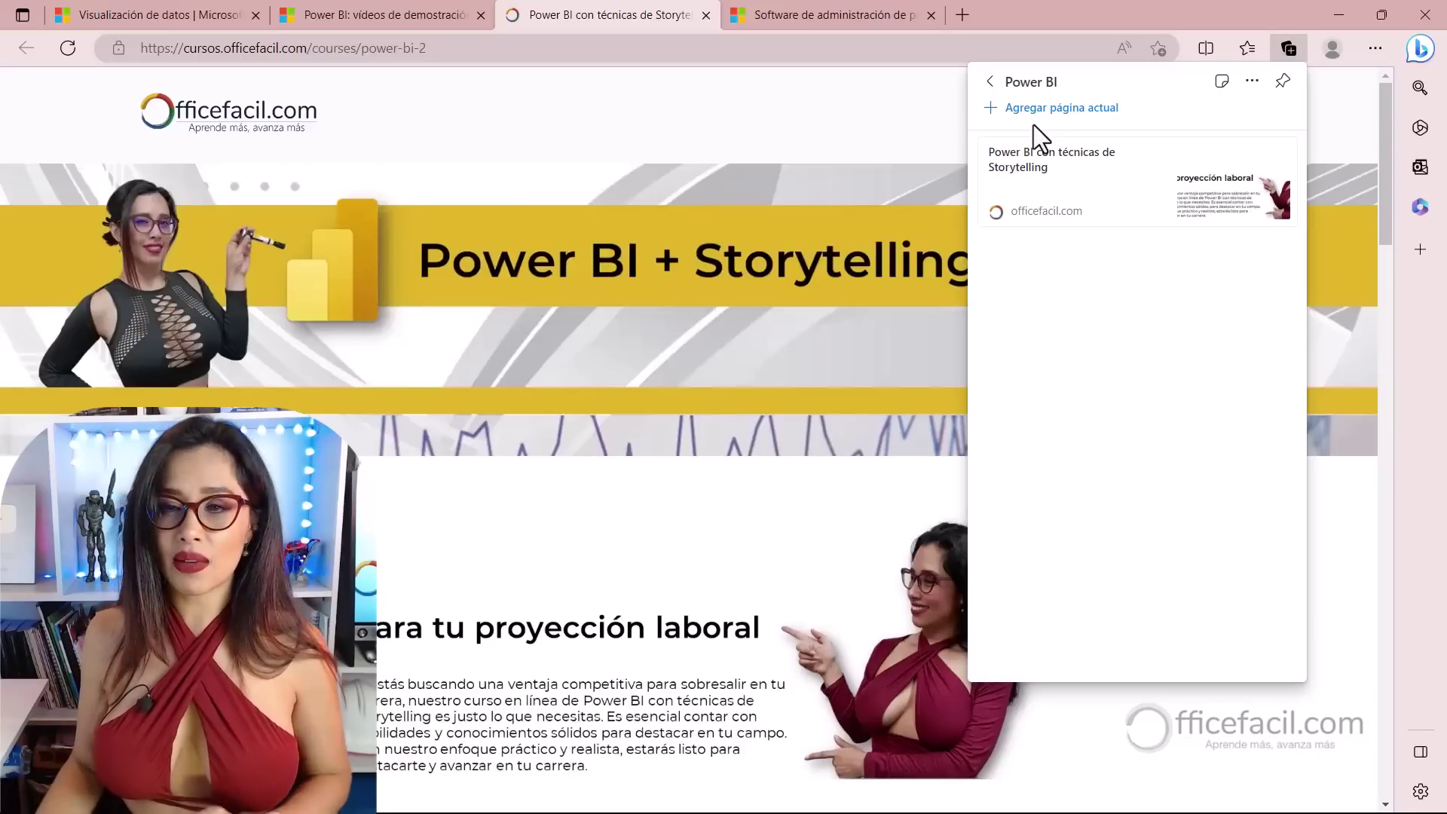
On the Microsoft Power BI page, add the heading about the necessary data tools to the Power BI collection.
left_click(214, 10)
left_click(377, 353)
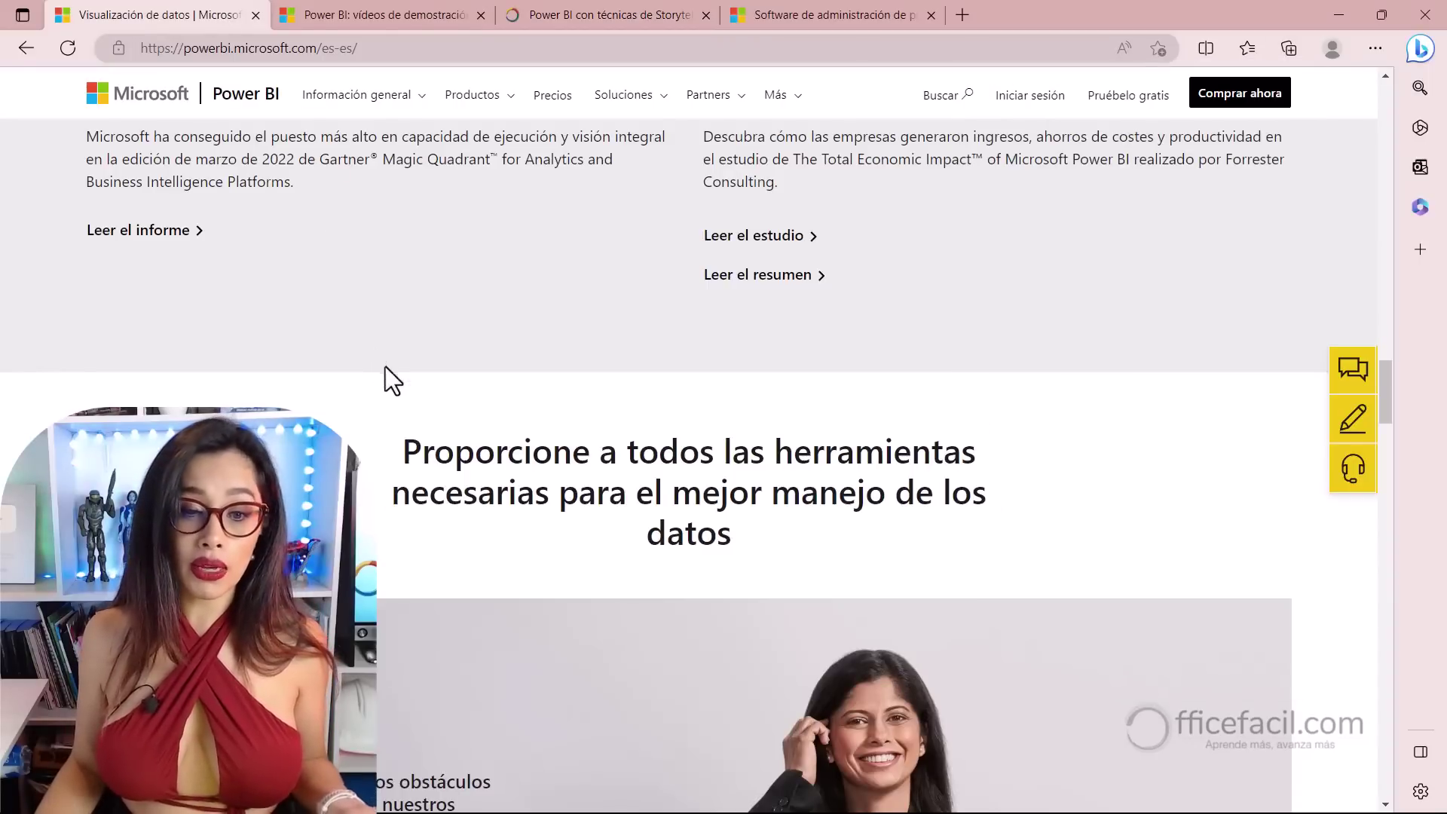
left_click_drag(489, 445, 744, 564)
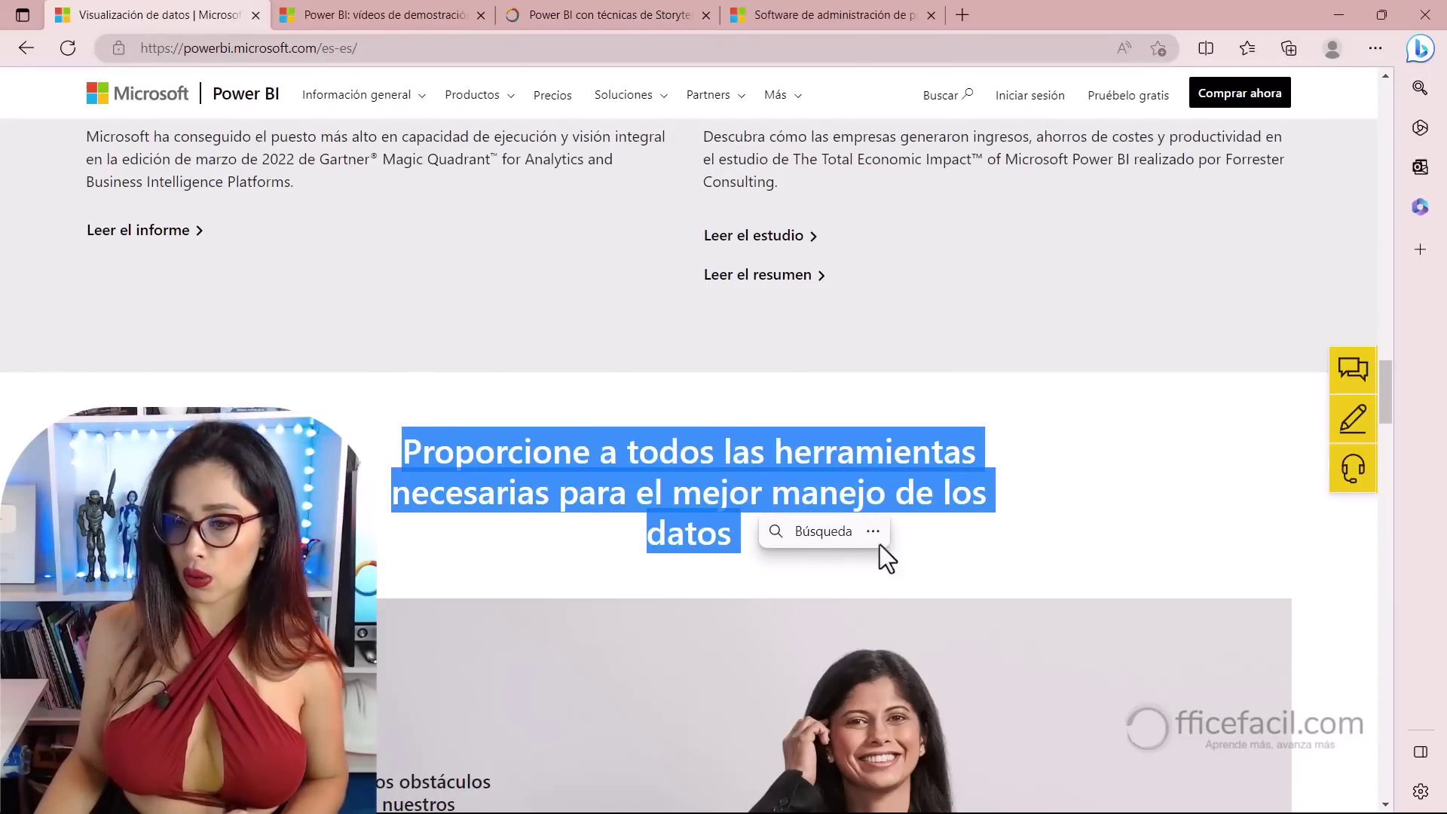
right_click(775, 480)
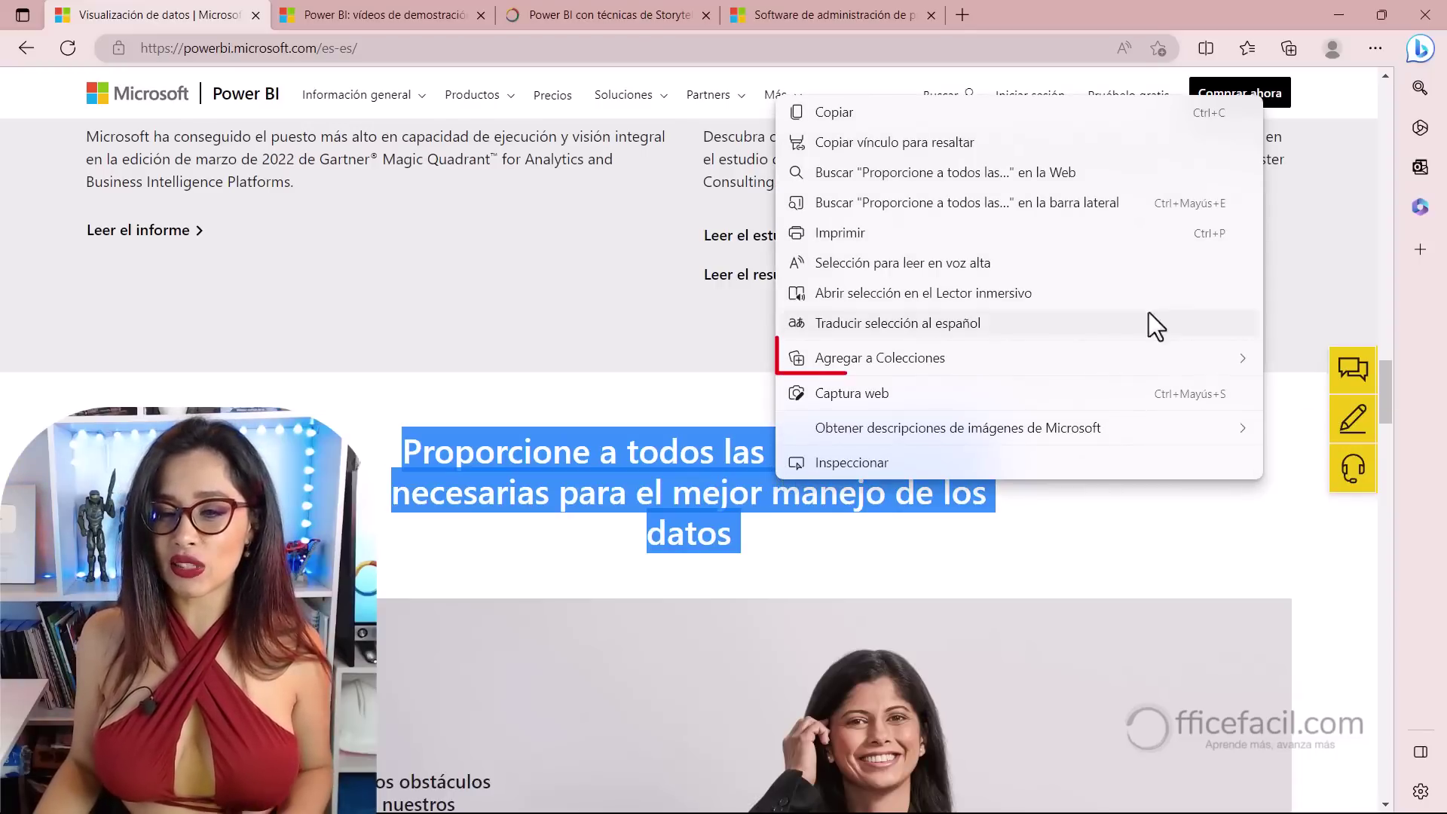
mouse_move(879, 358)
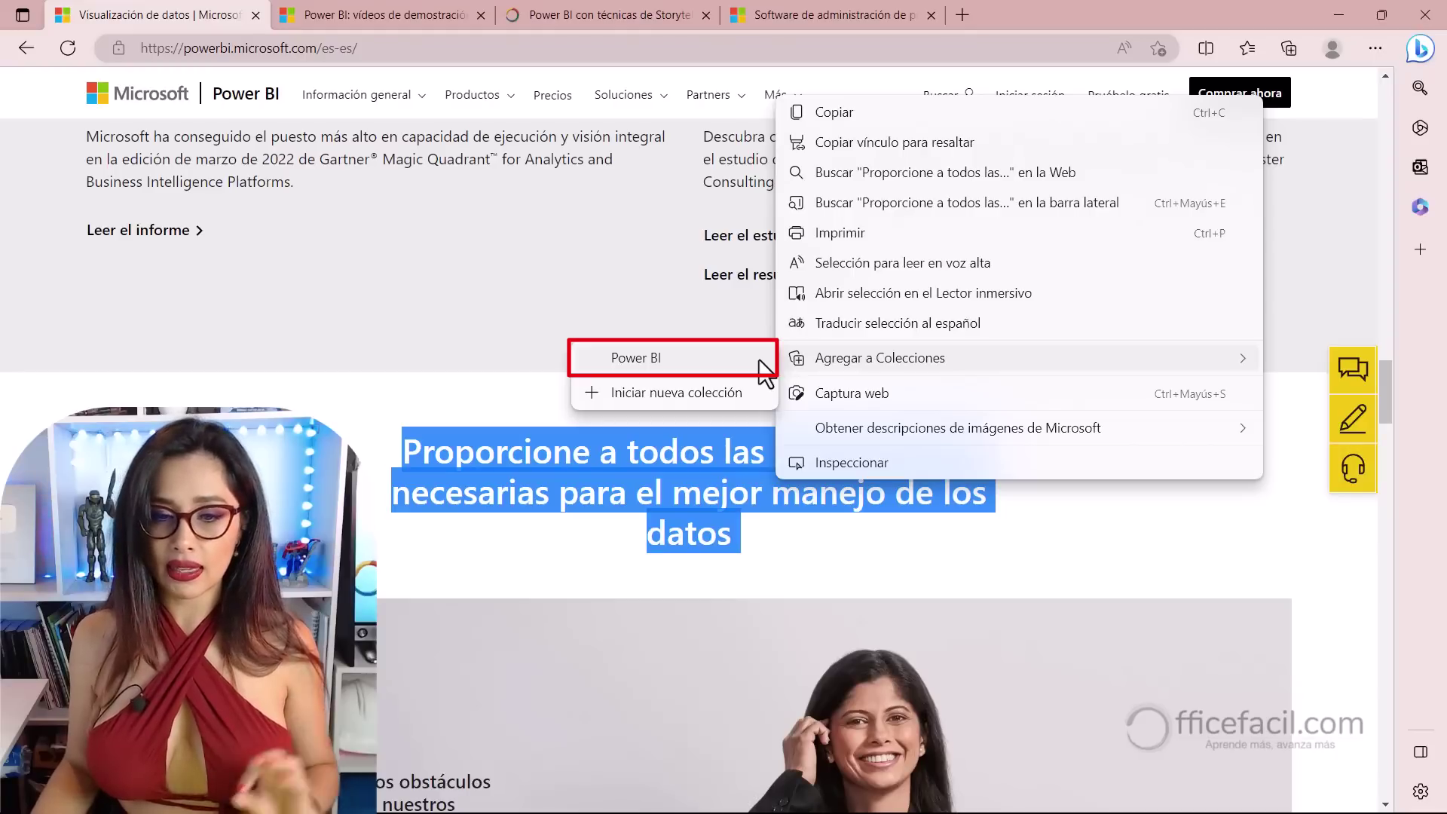
left_click(760, 361)
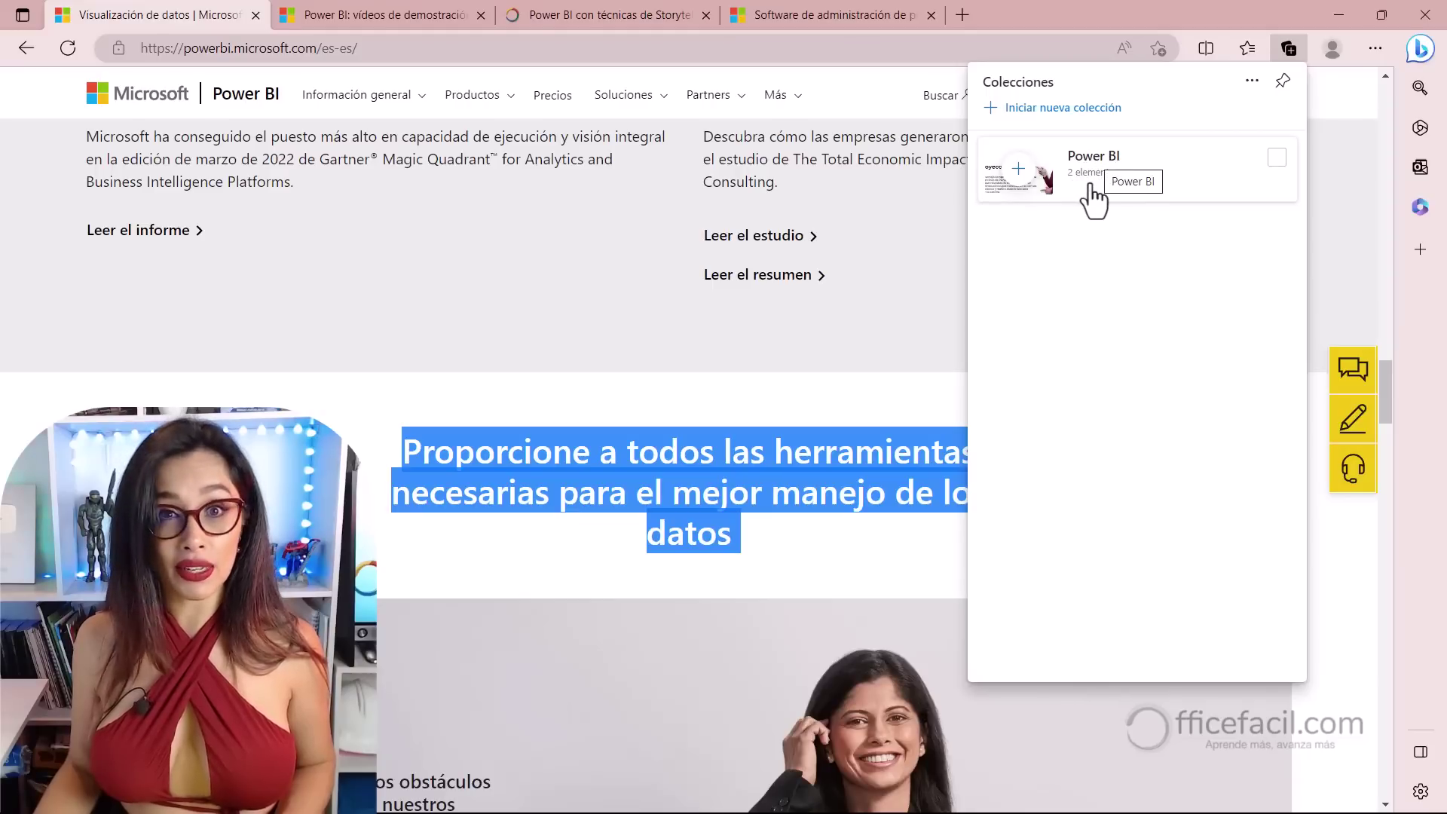
scroll(355, 351, "down", 3)
scroll(356, 351, "down", 4)
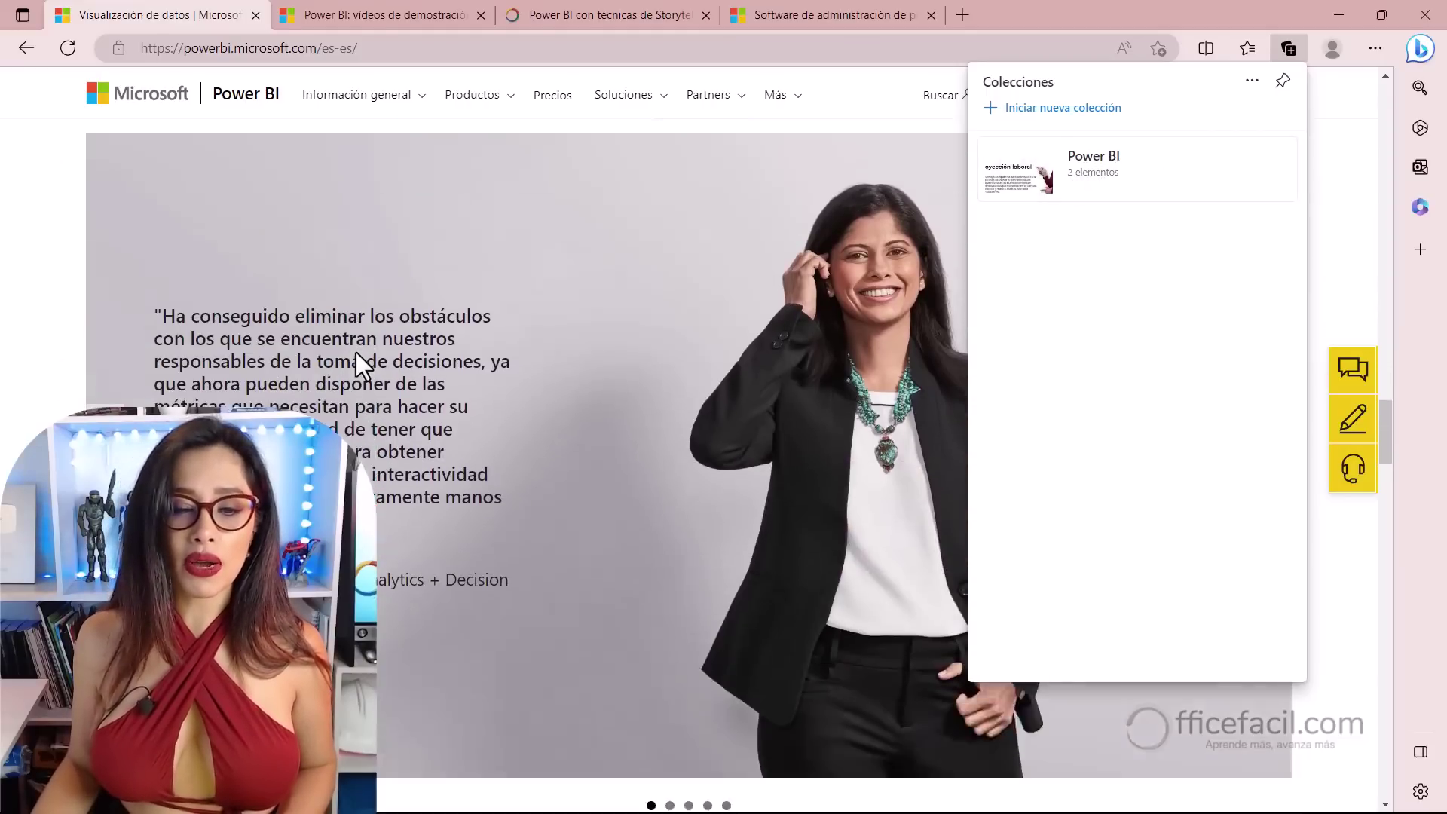
scroll(356, 351, "down", 3)
scroll(358, 351, "down", 4)
scroll(360, 351, "down", 2)
scroll(575, 336, "down", 1)
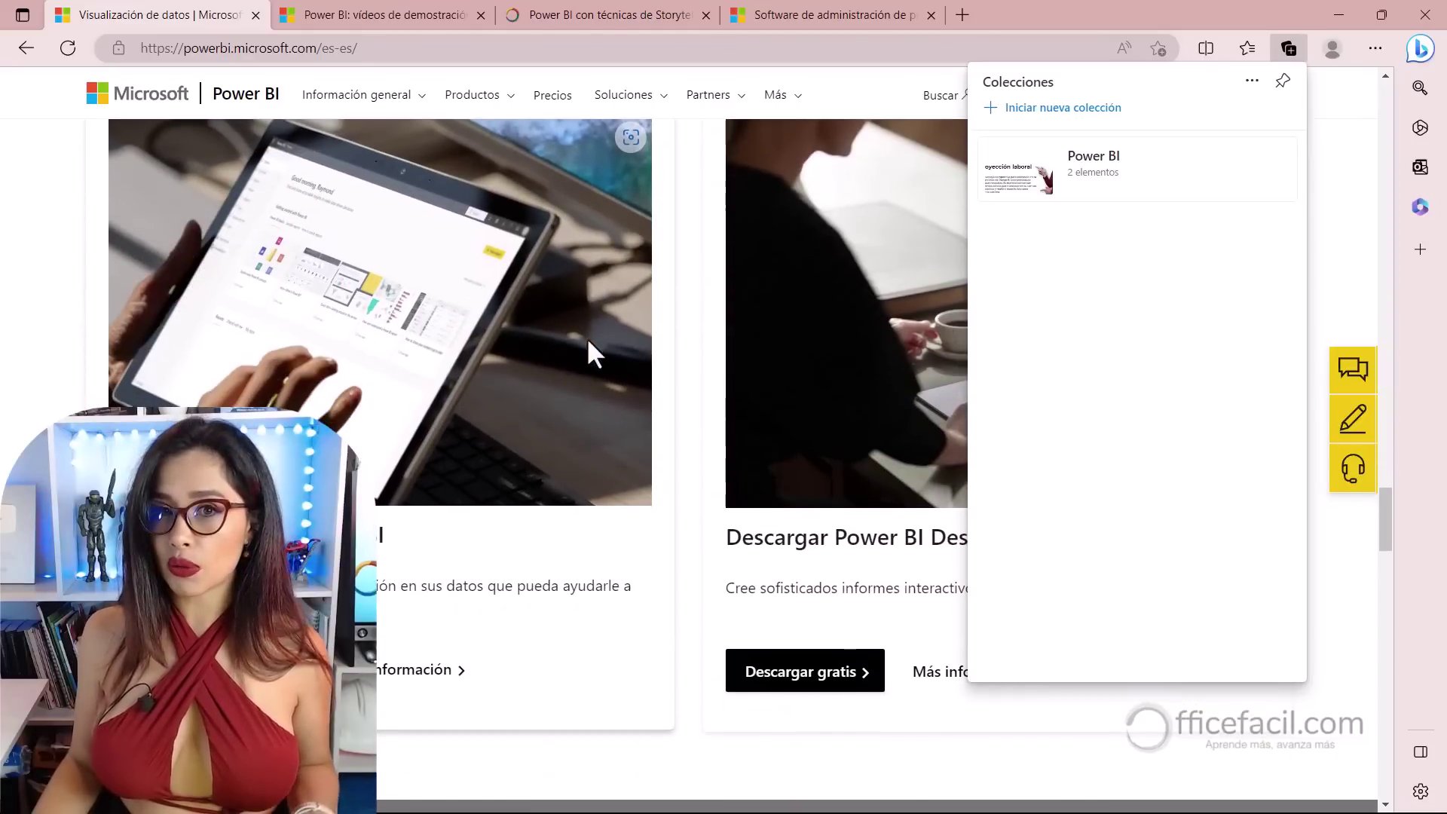
scroll(690, 324, "up", 2)
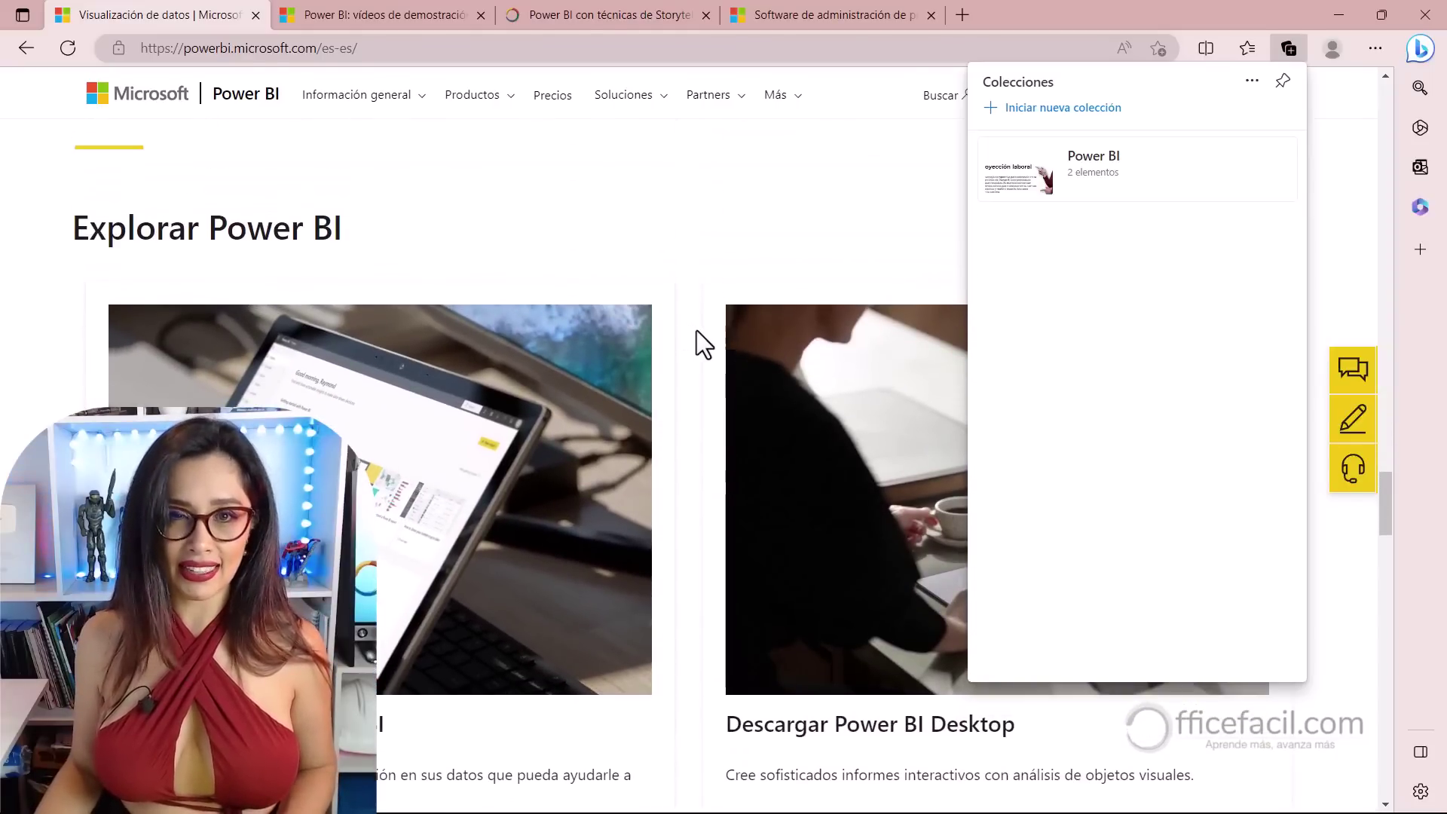
Add the tablet photo to the Power BI collection, then open that collection to see its three items.
right_click(481, 404)
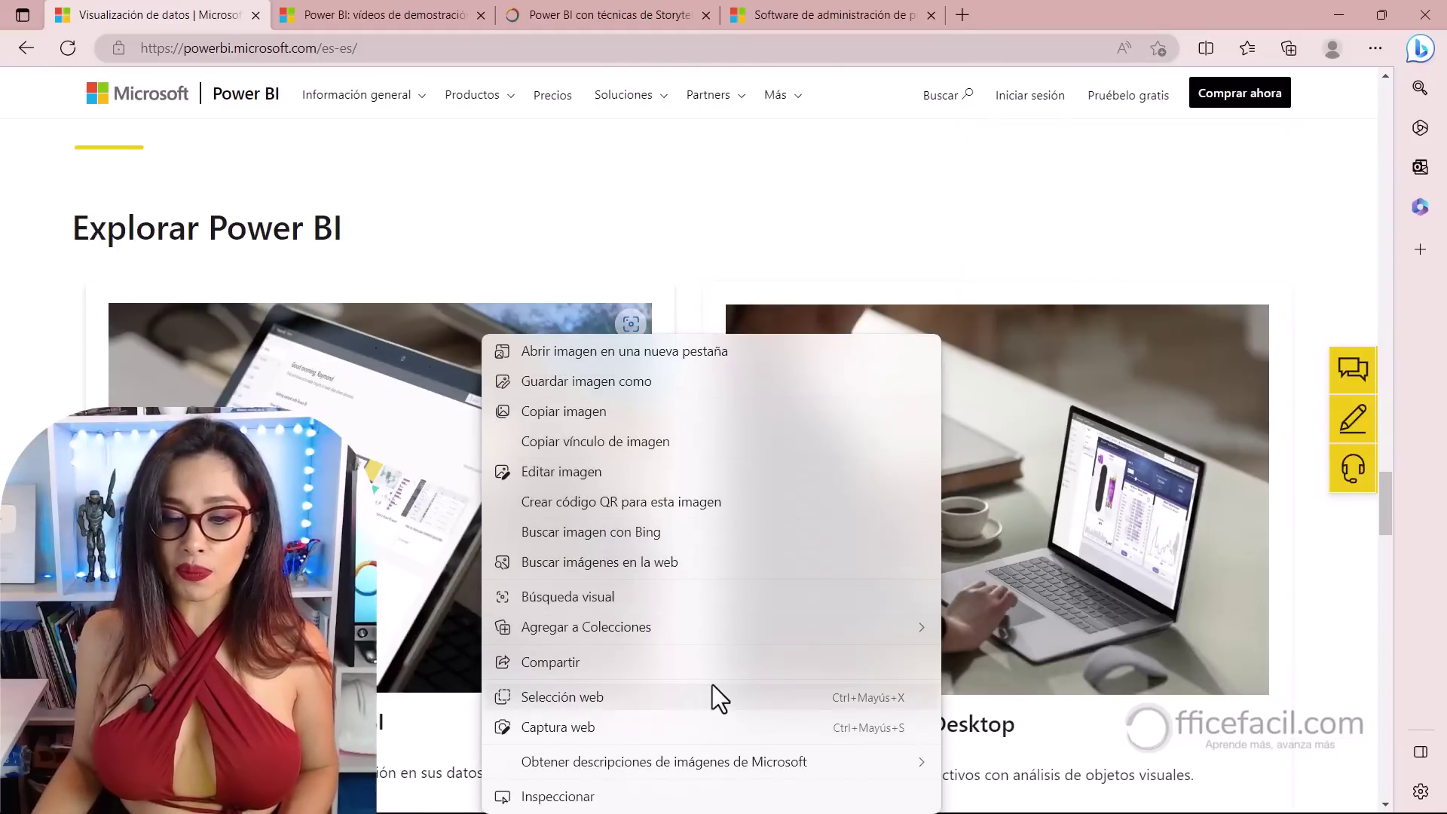
mouse_move(586, 626)
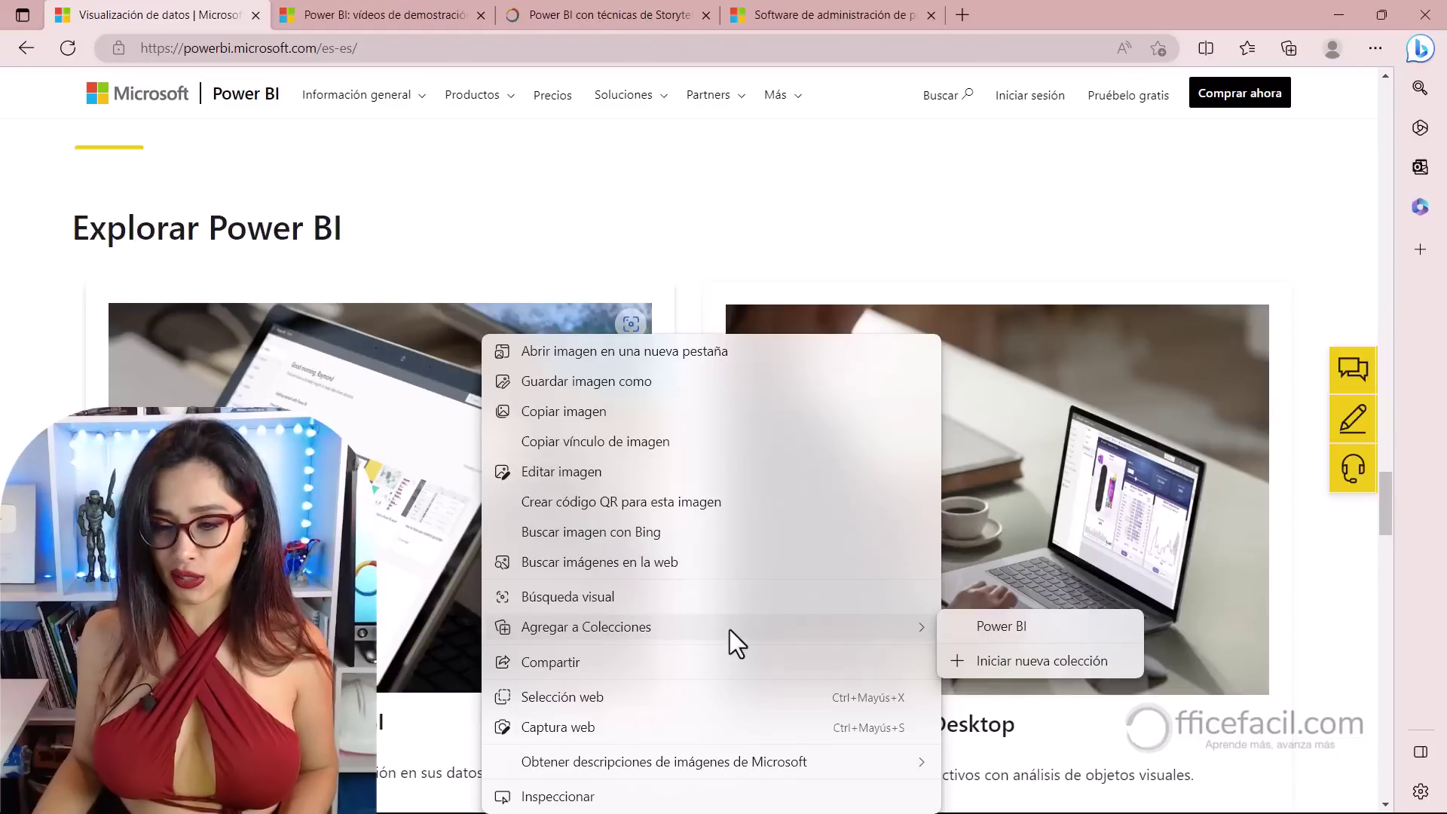
left_click(974, 631)
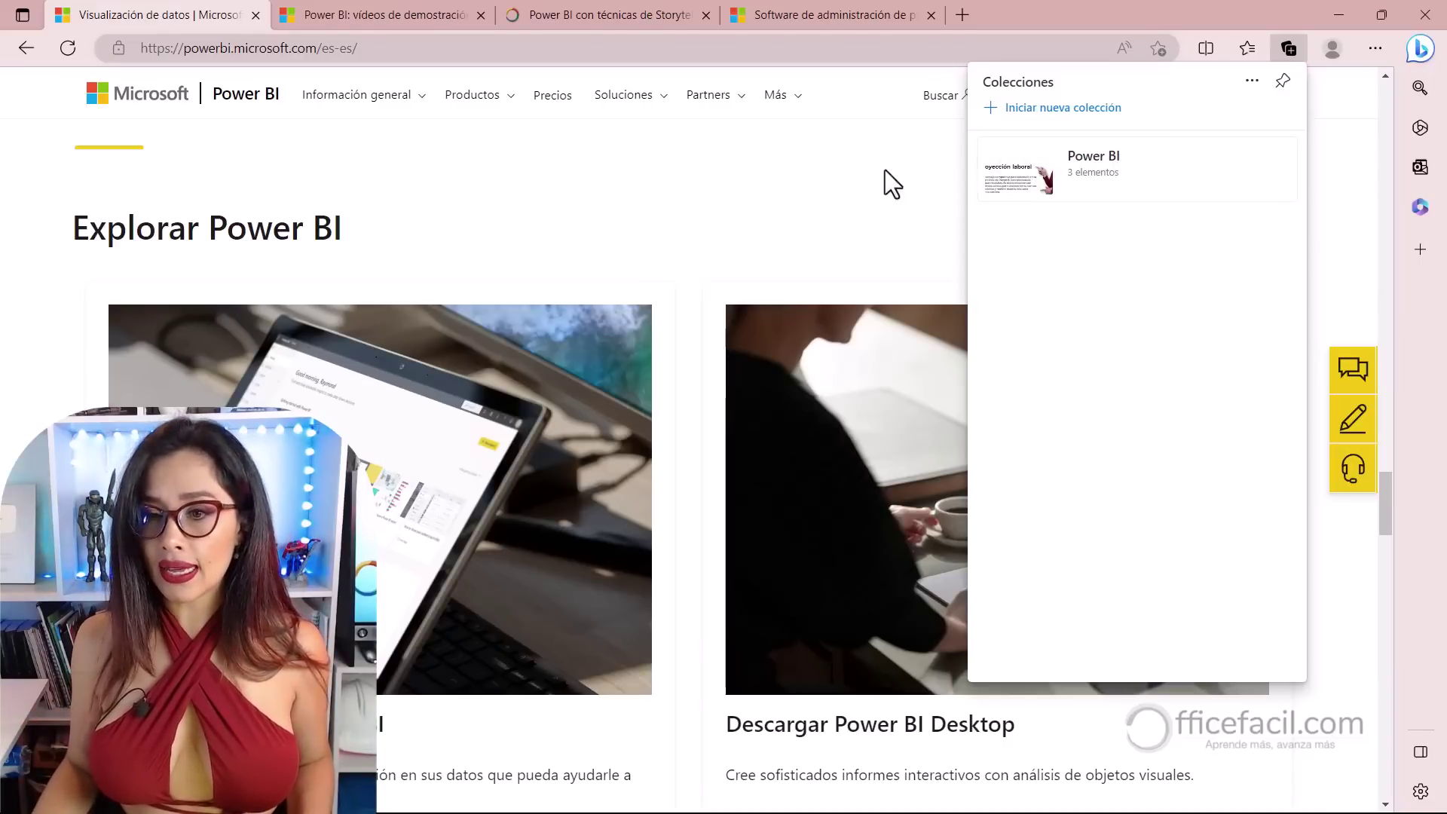
left_click(875, 206)
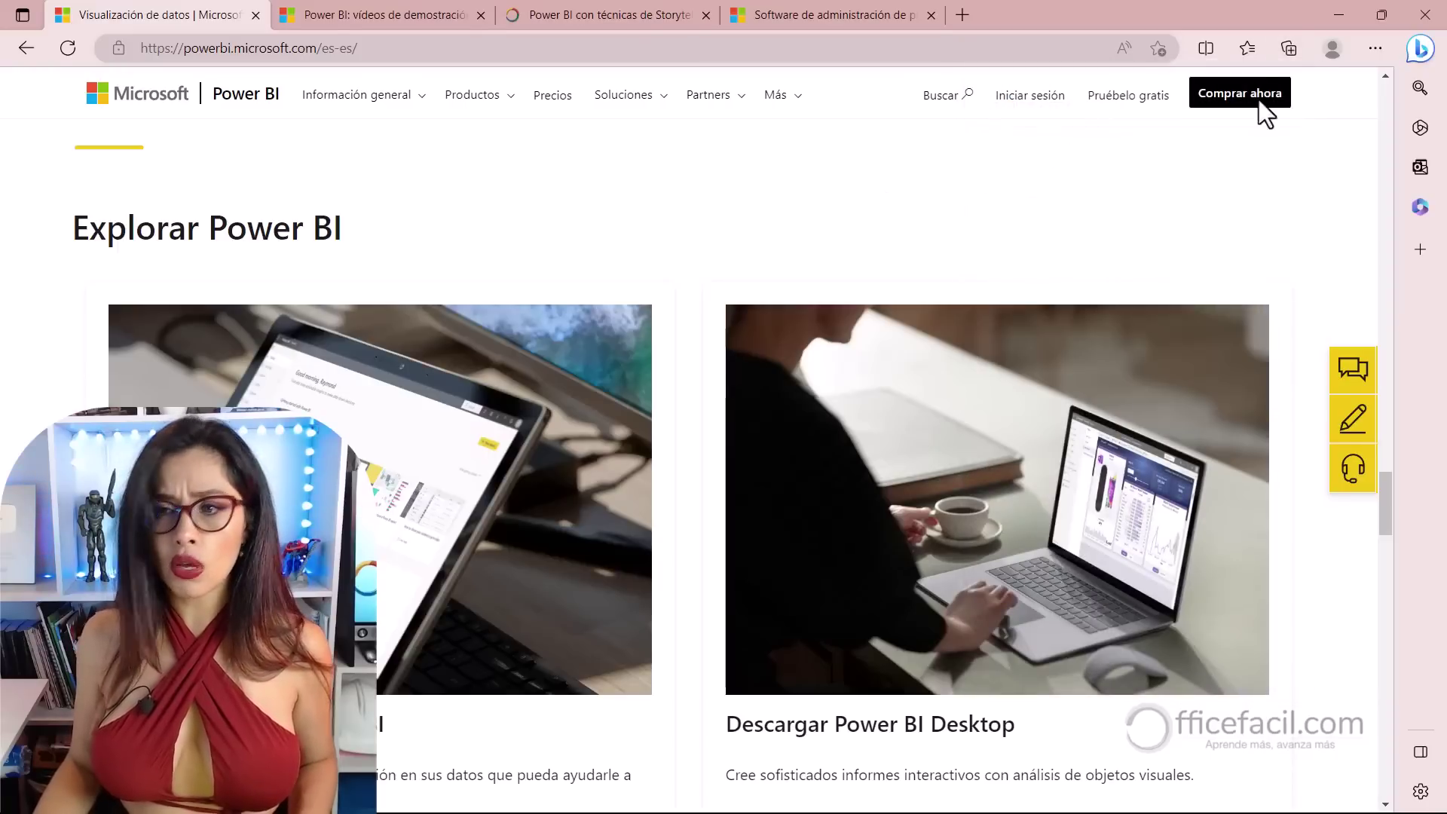
left_click(1286, 49)
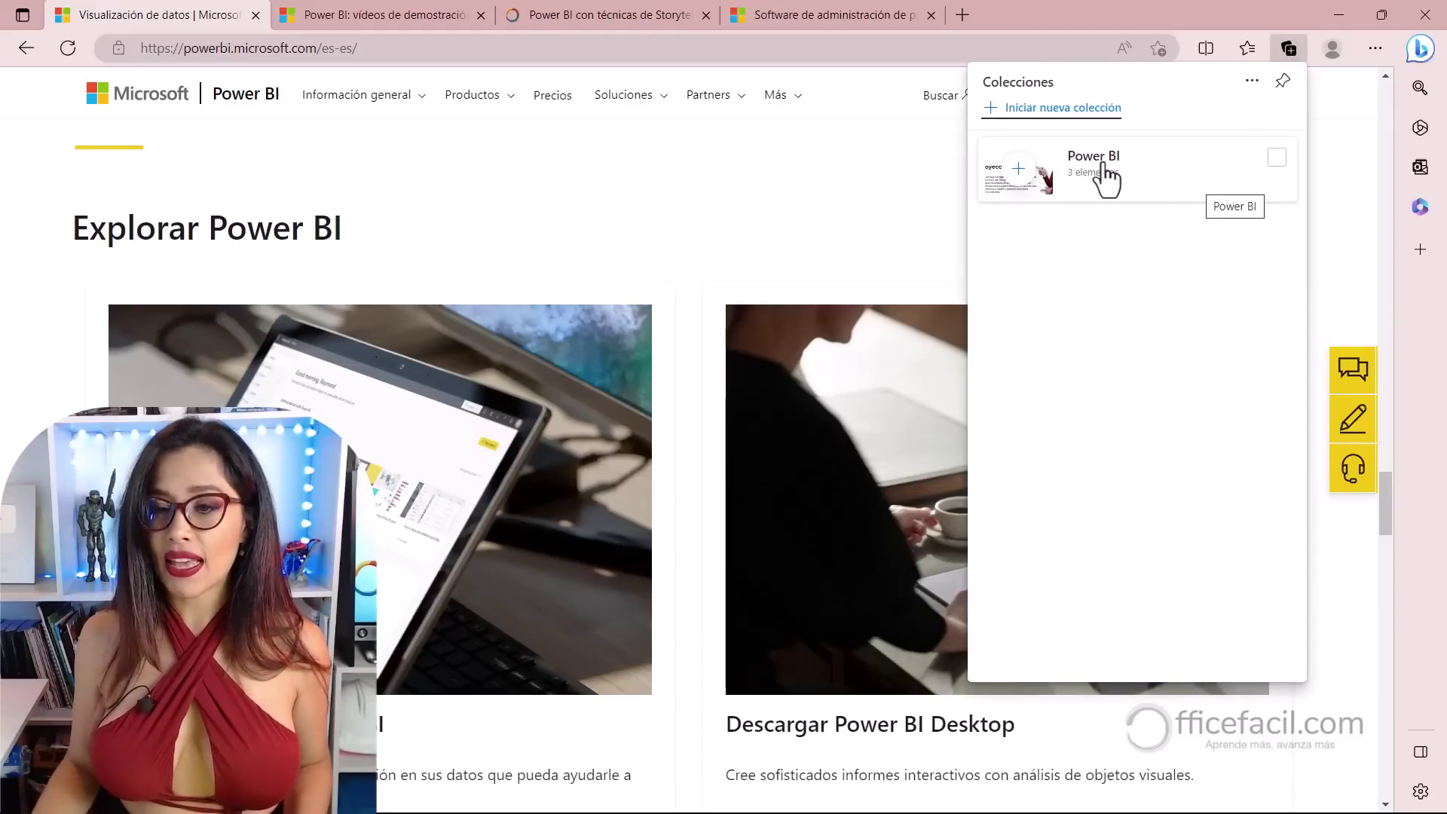
left_click(1106, 179)
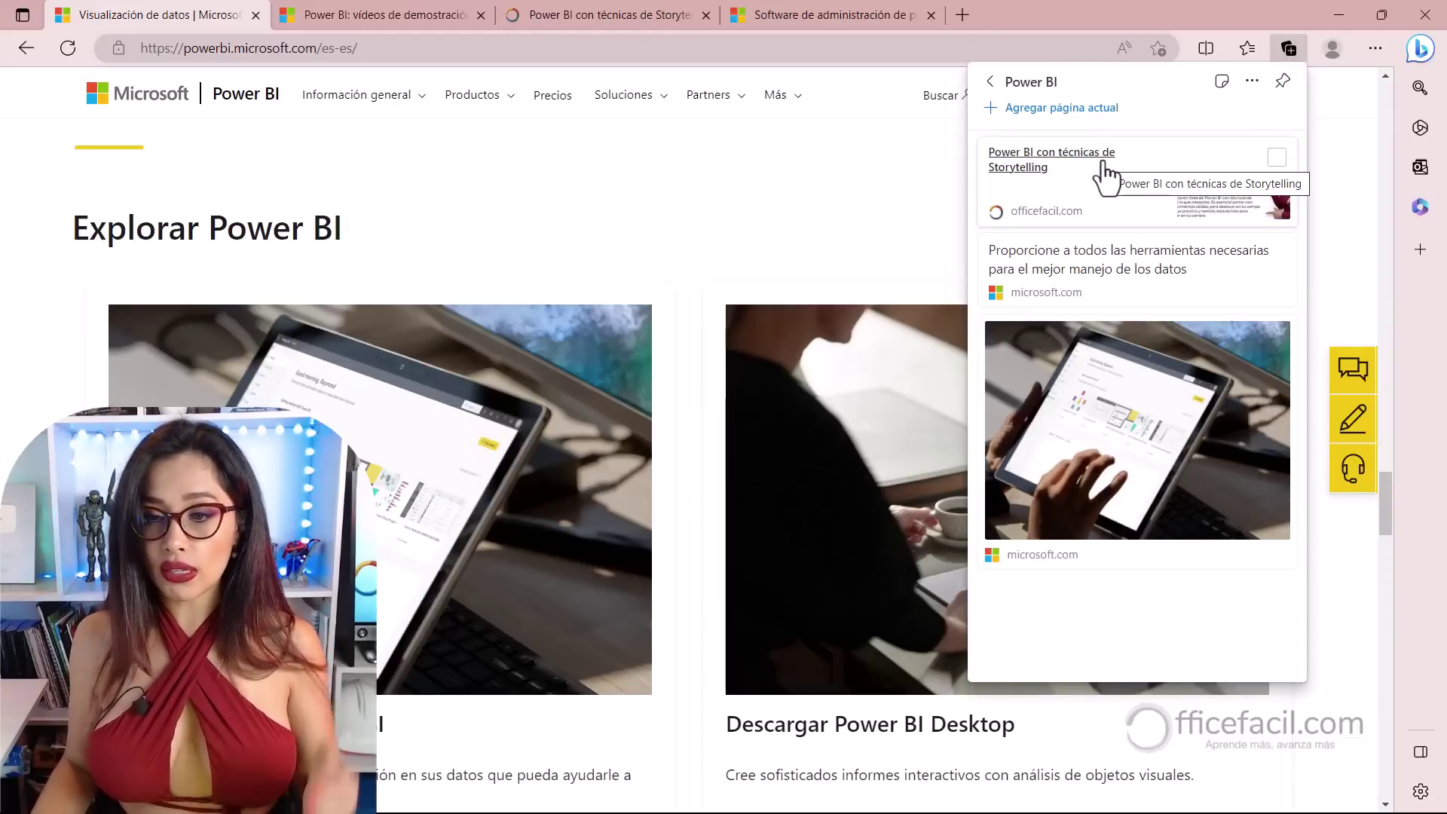
mouse_move(1038, 477)
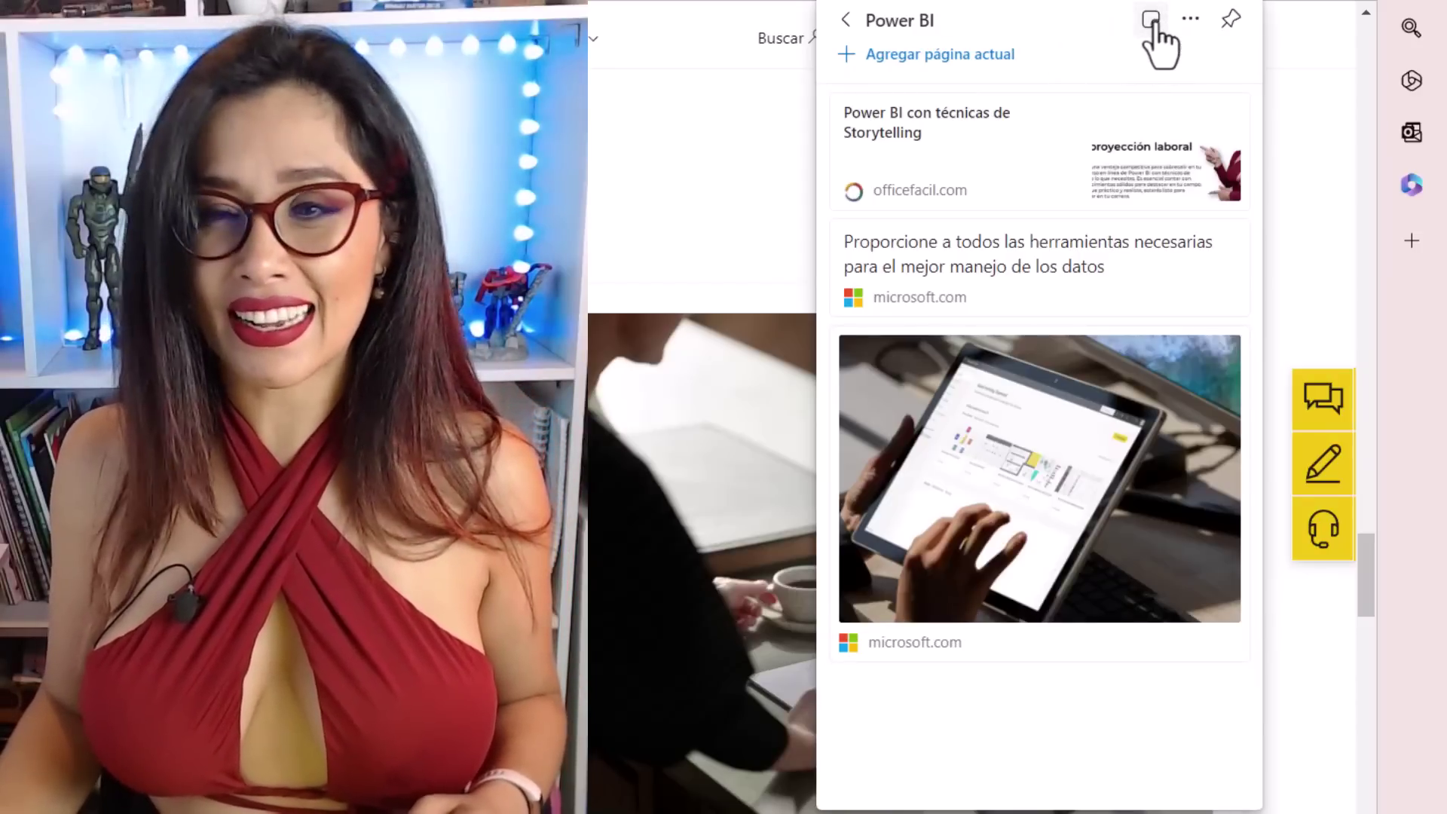
Add a note reading 'QUiero hacer un curso con Officefacil' to the Power BI collection.
left_click(1151, 24)
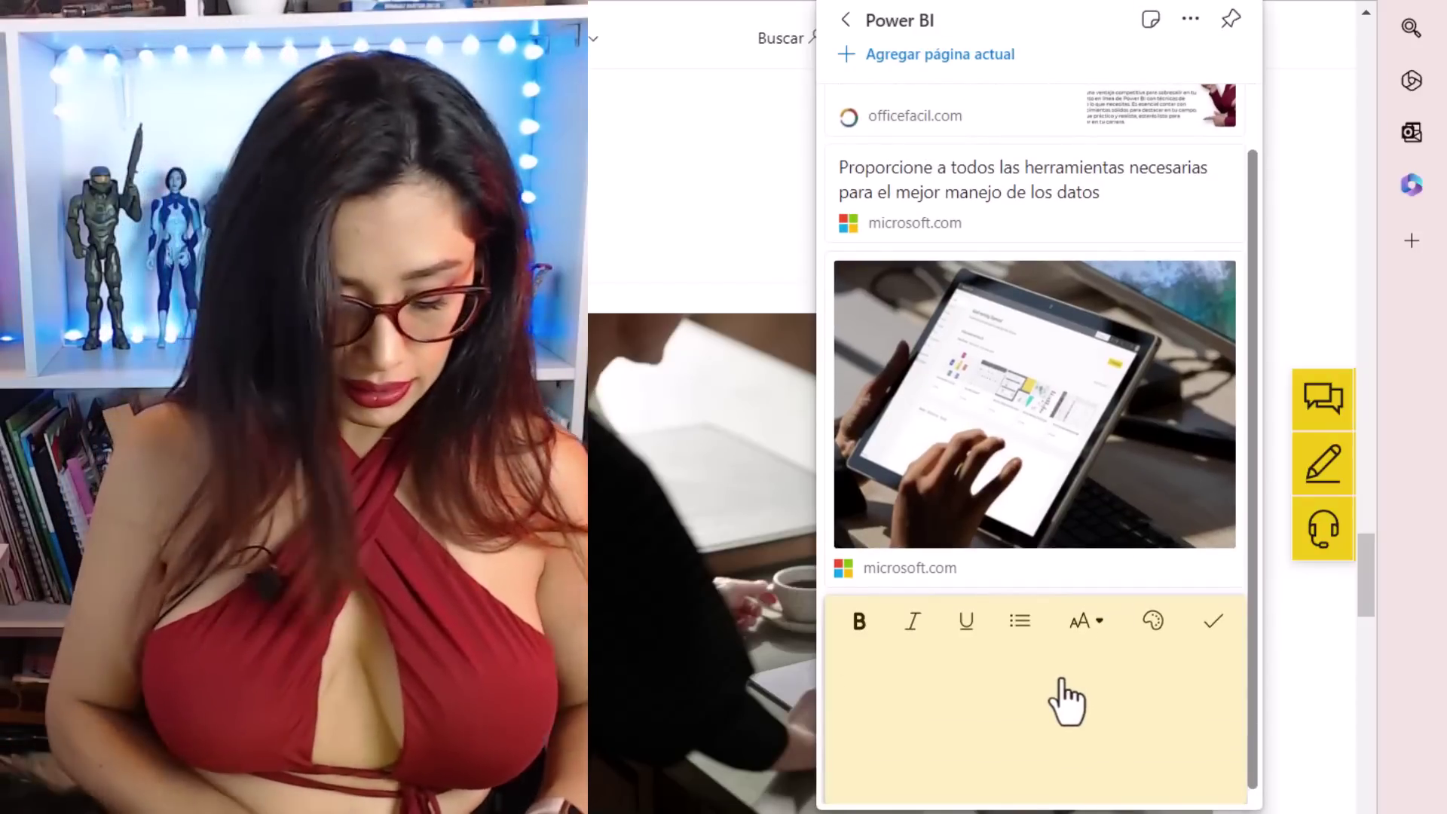
type("QUiero hacer un ")
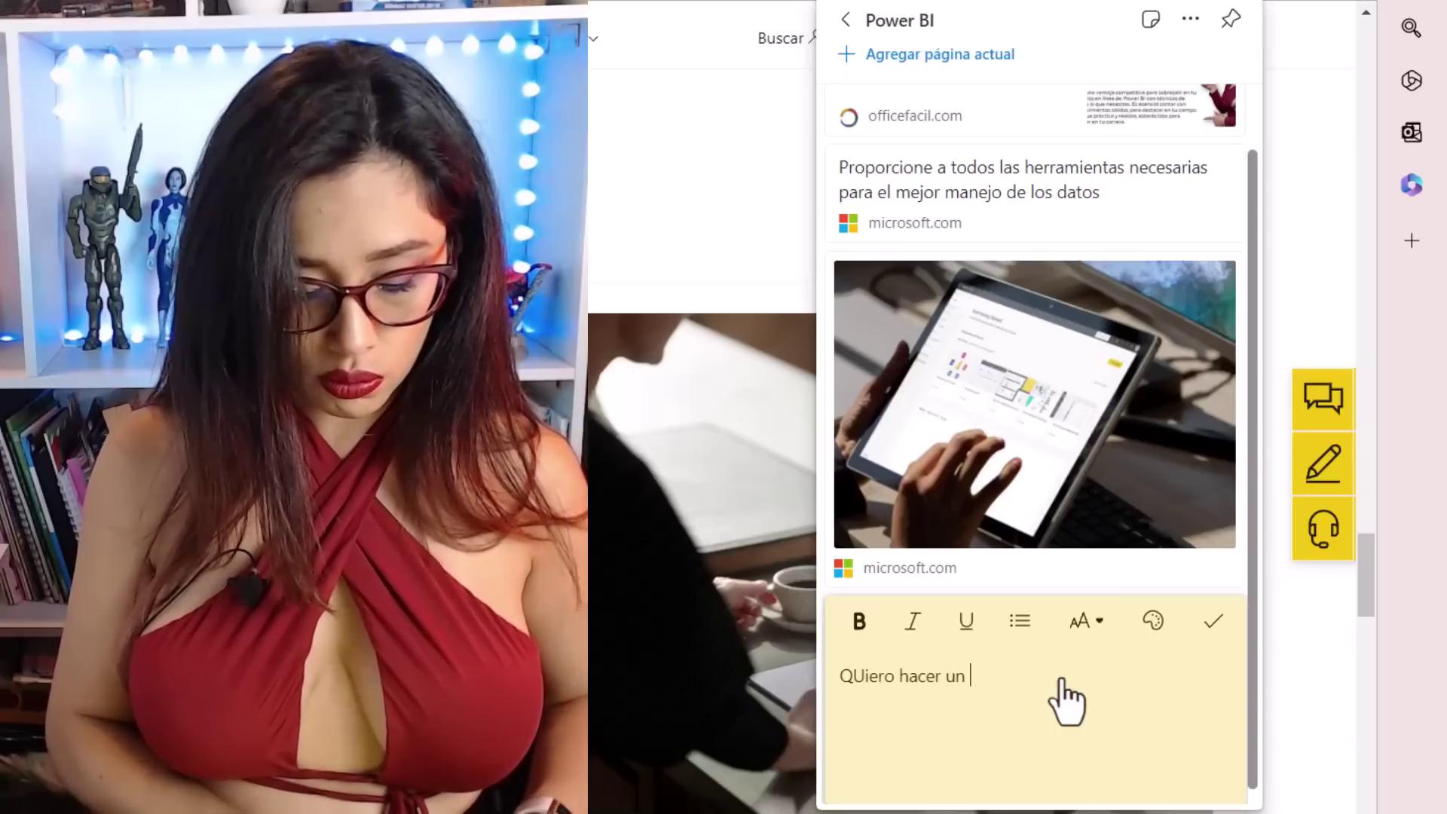
type("curso con Offic")
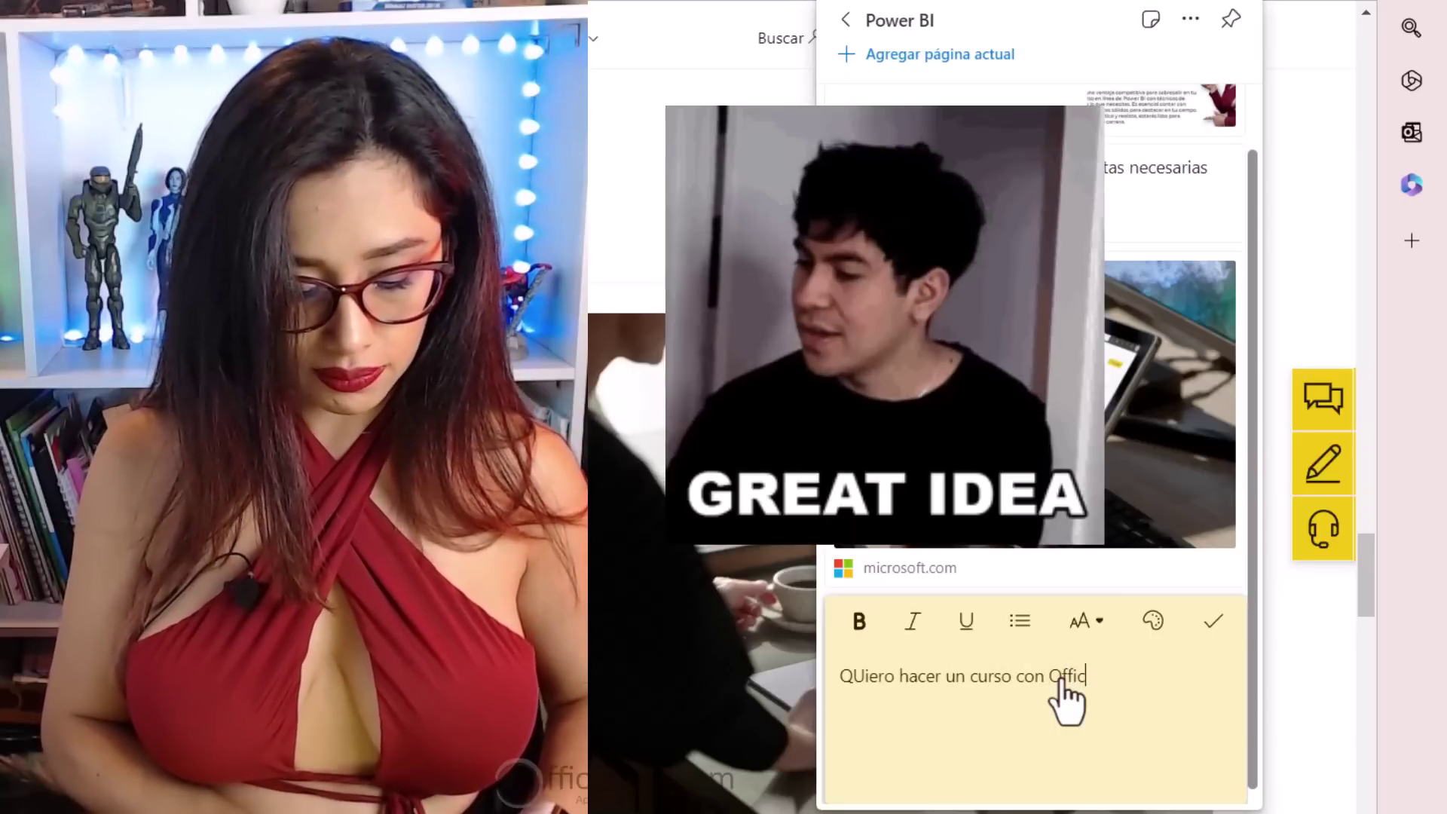
type("efacil")
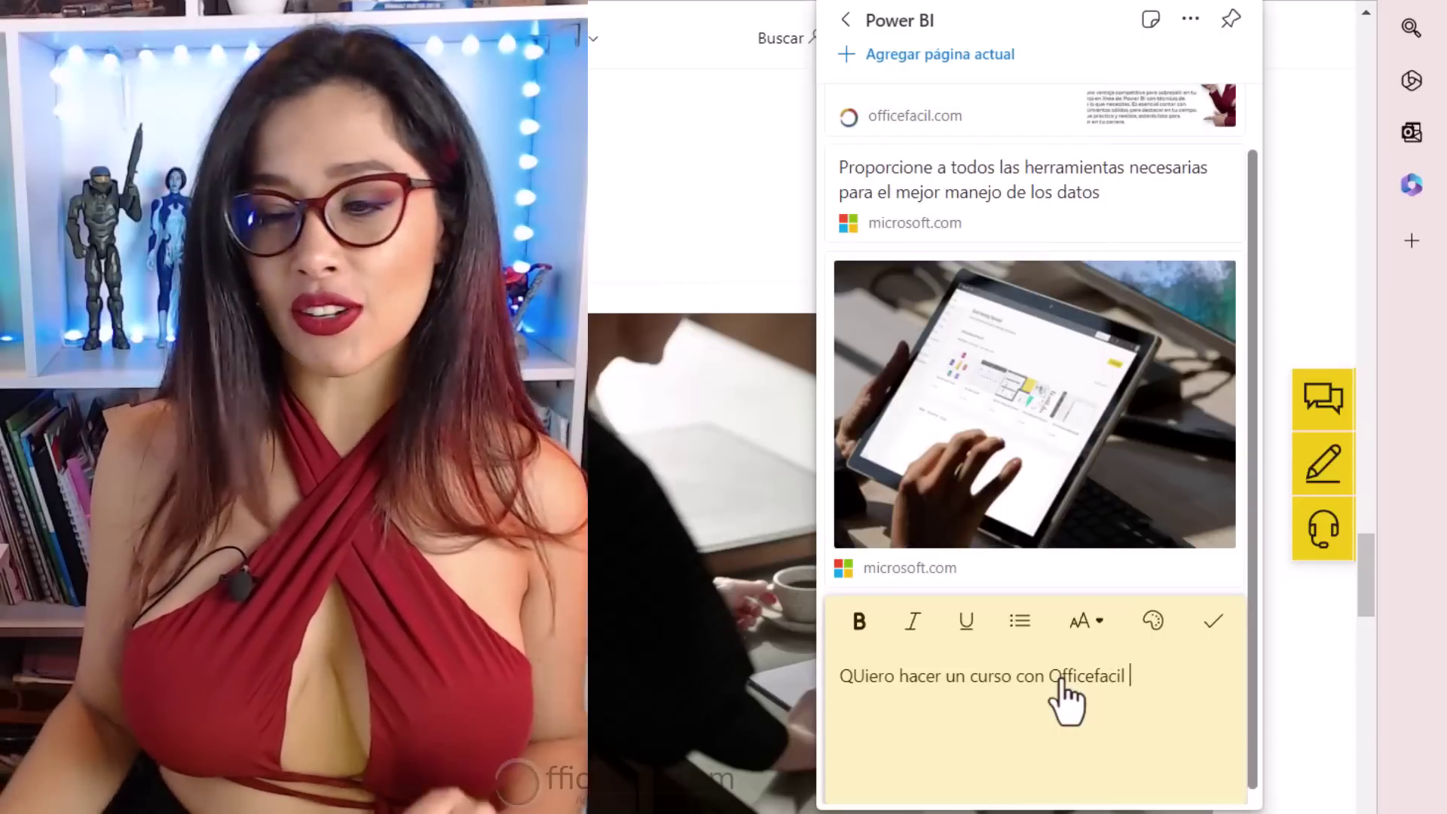
left_click(1154, 621)
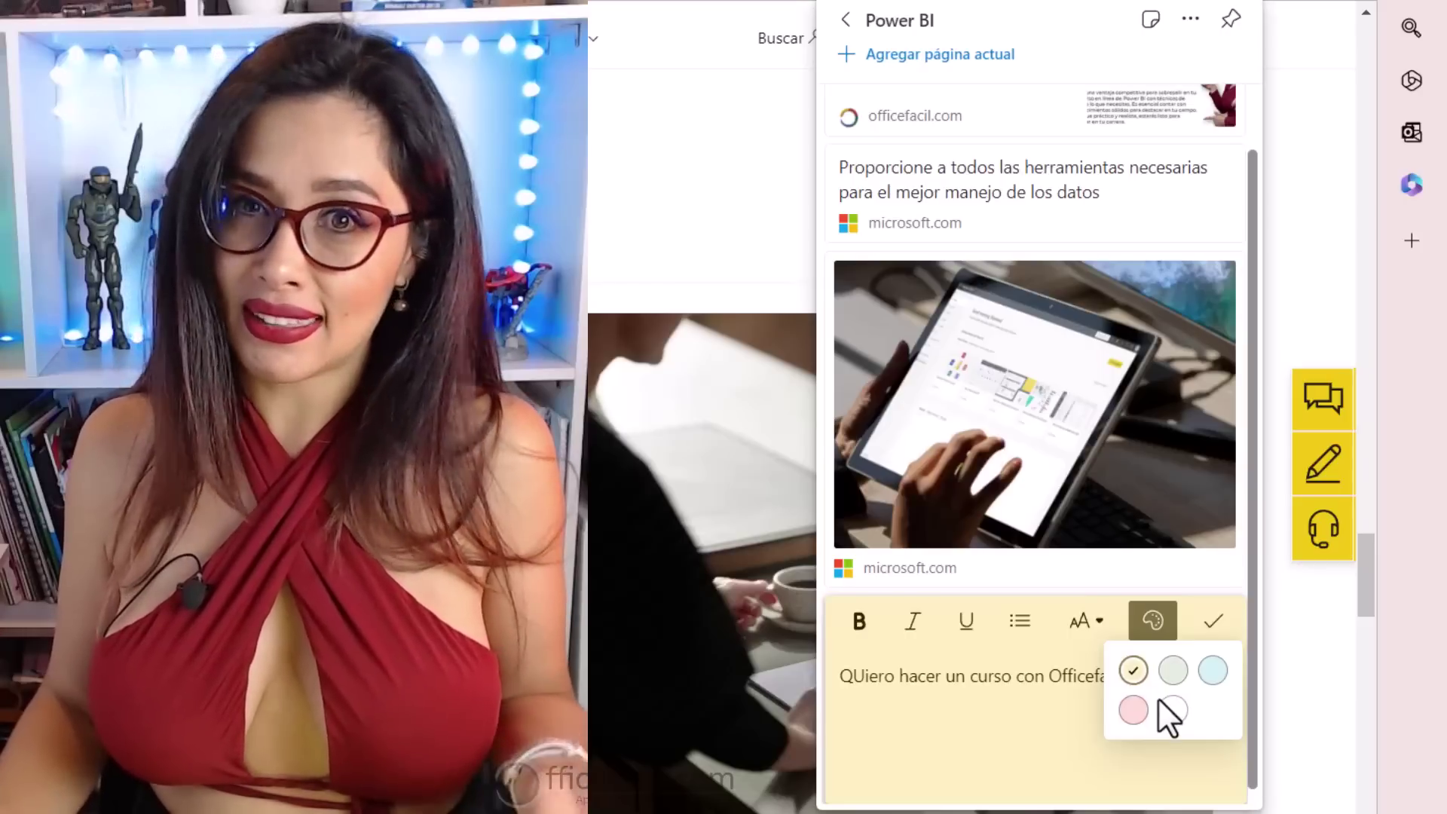
left_click(1206, 624)
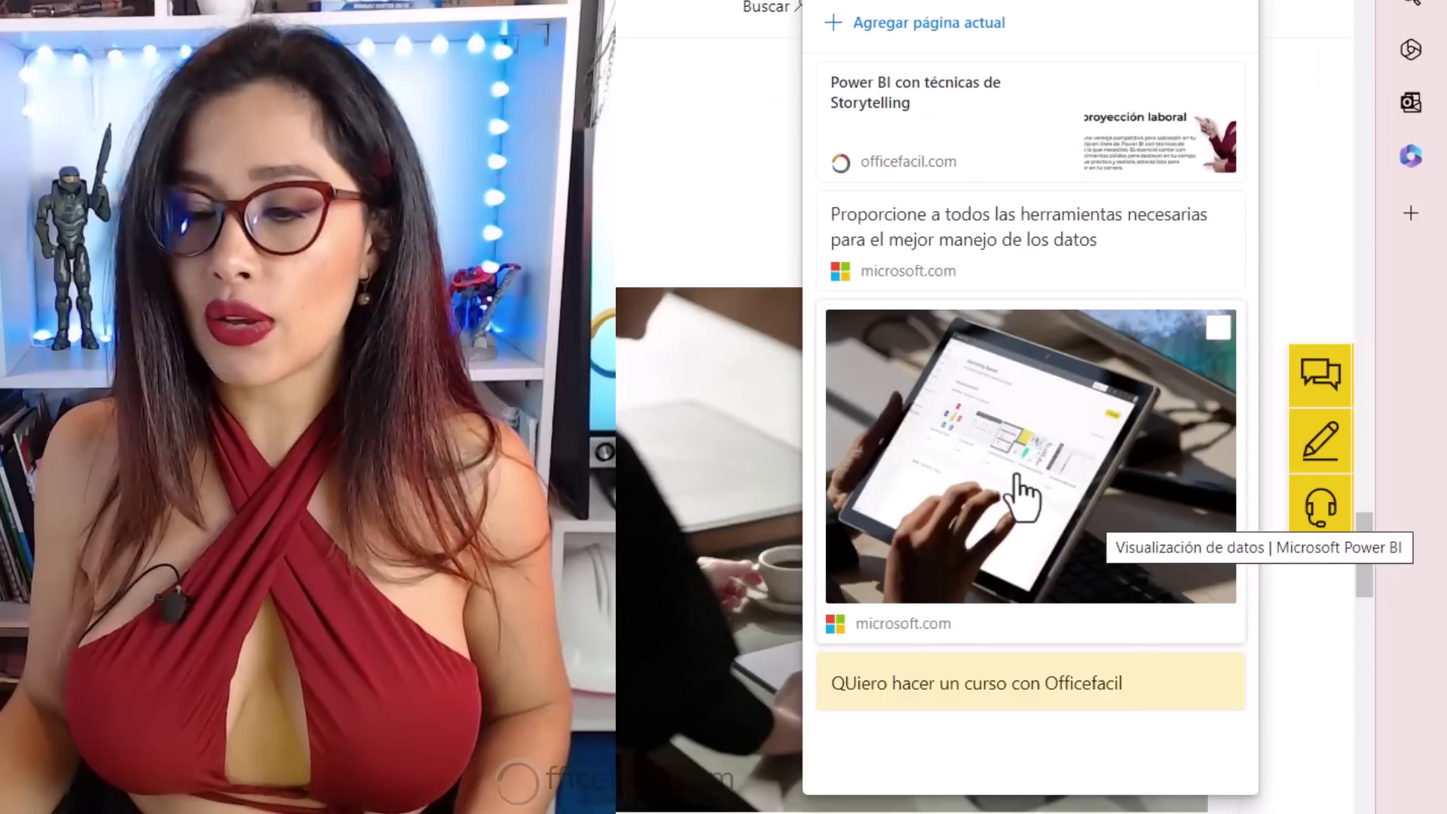
Attach the note 'compartir con el equipo de trabajo' to the saved data visualization image card.
right_click(1127, 444)
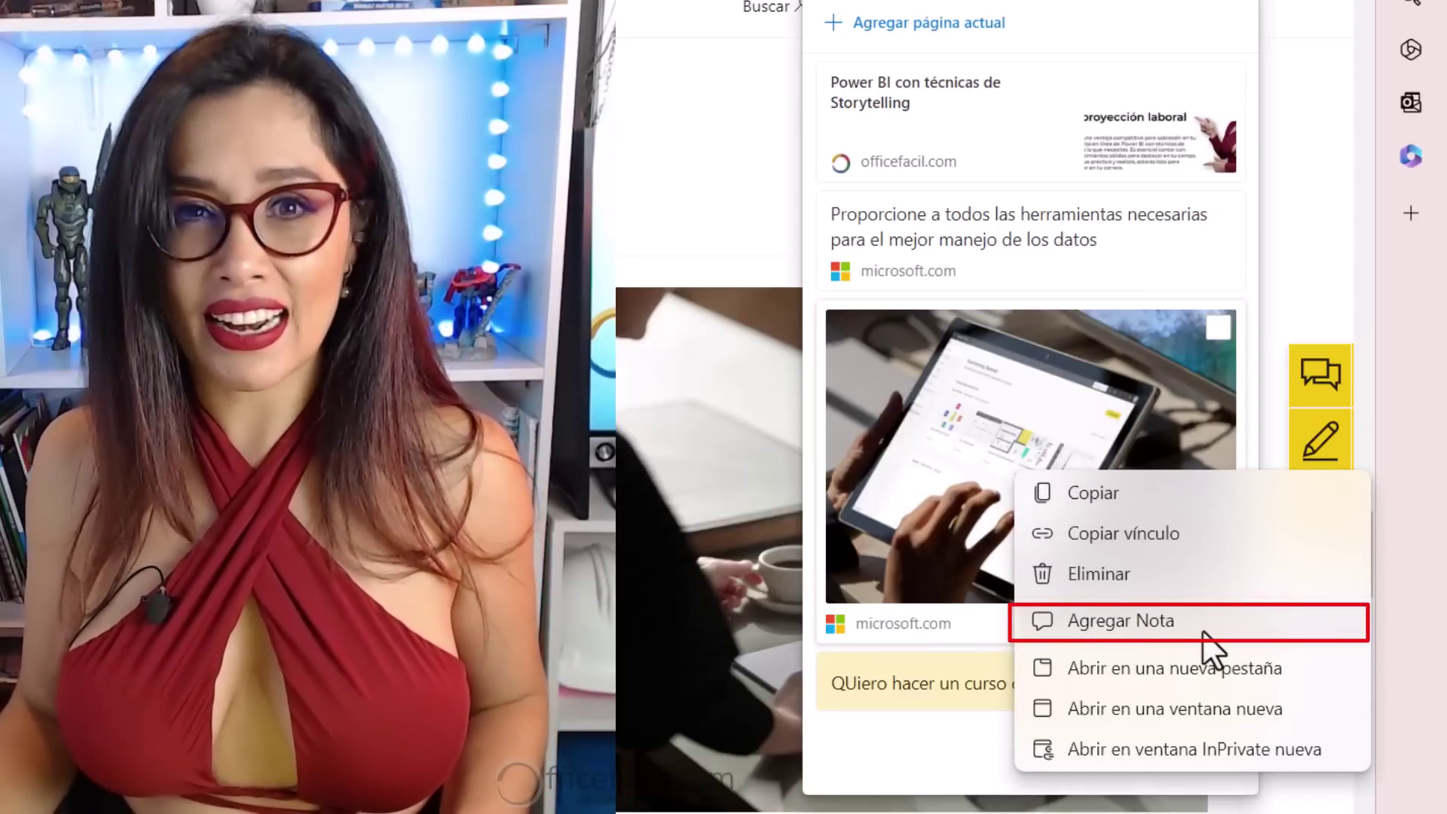
left_click(1121, 621)
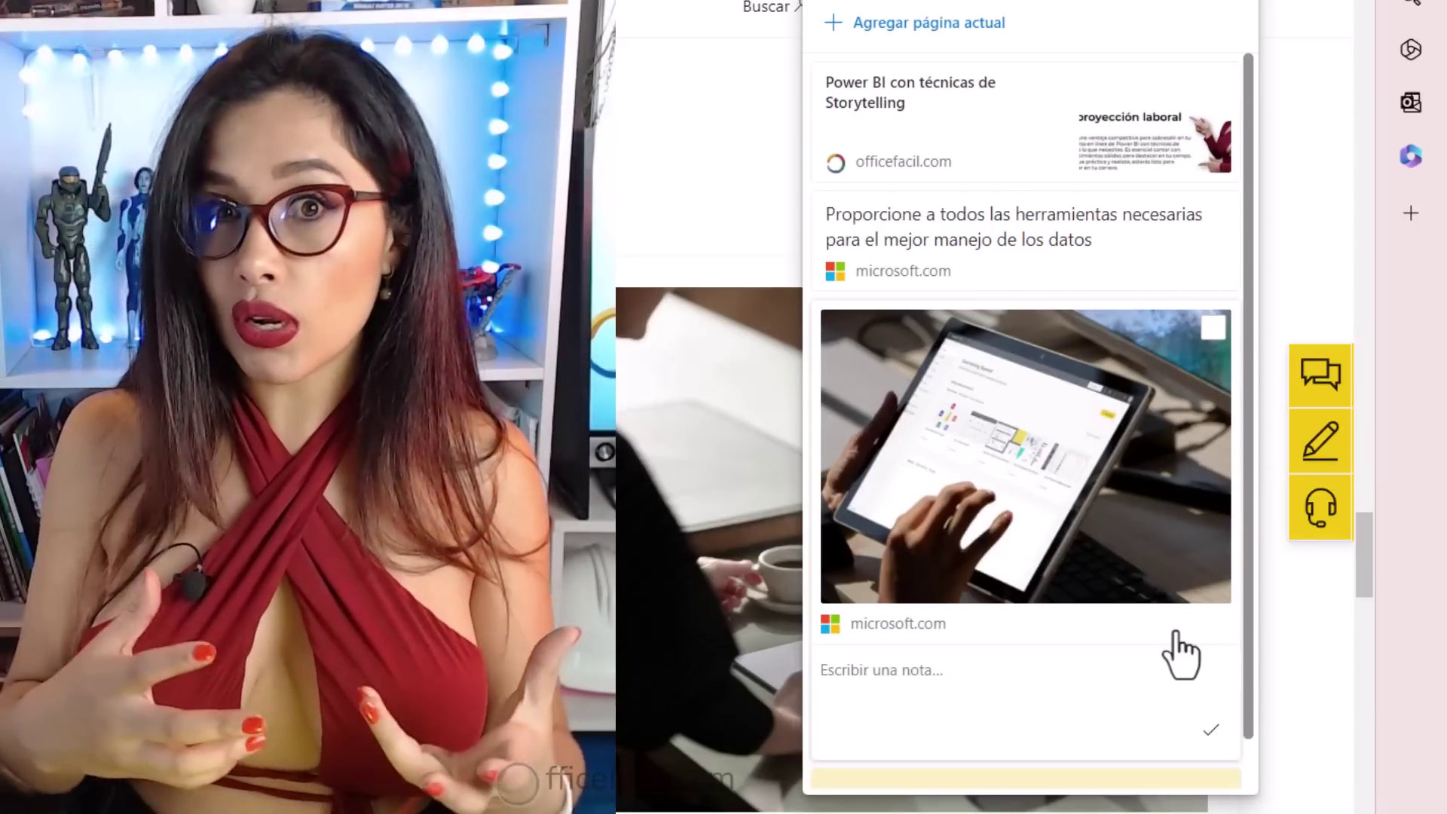
type("com")
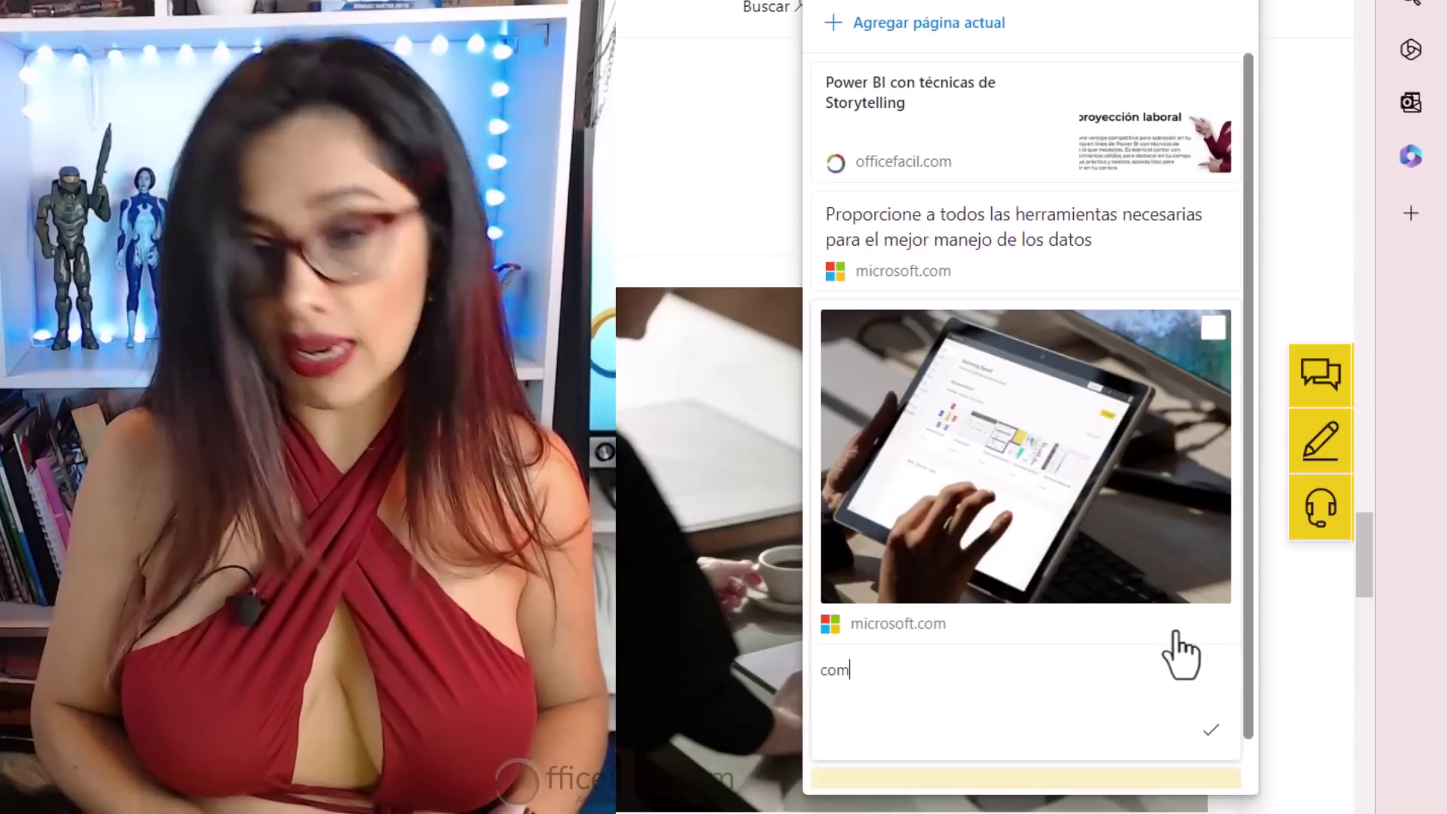
type("partir con el ")
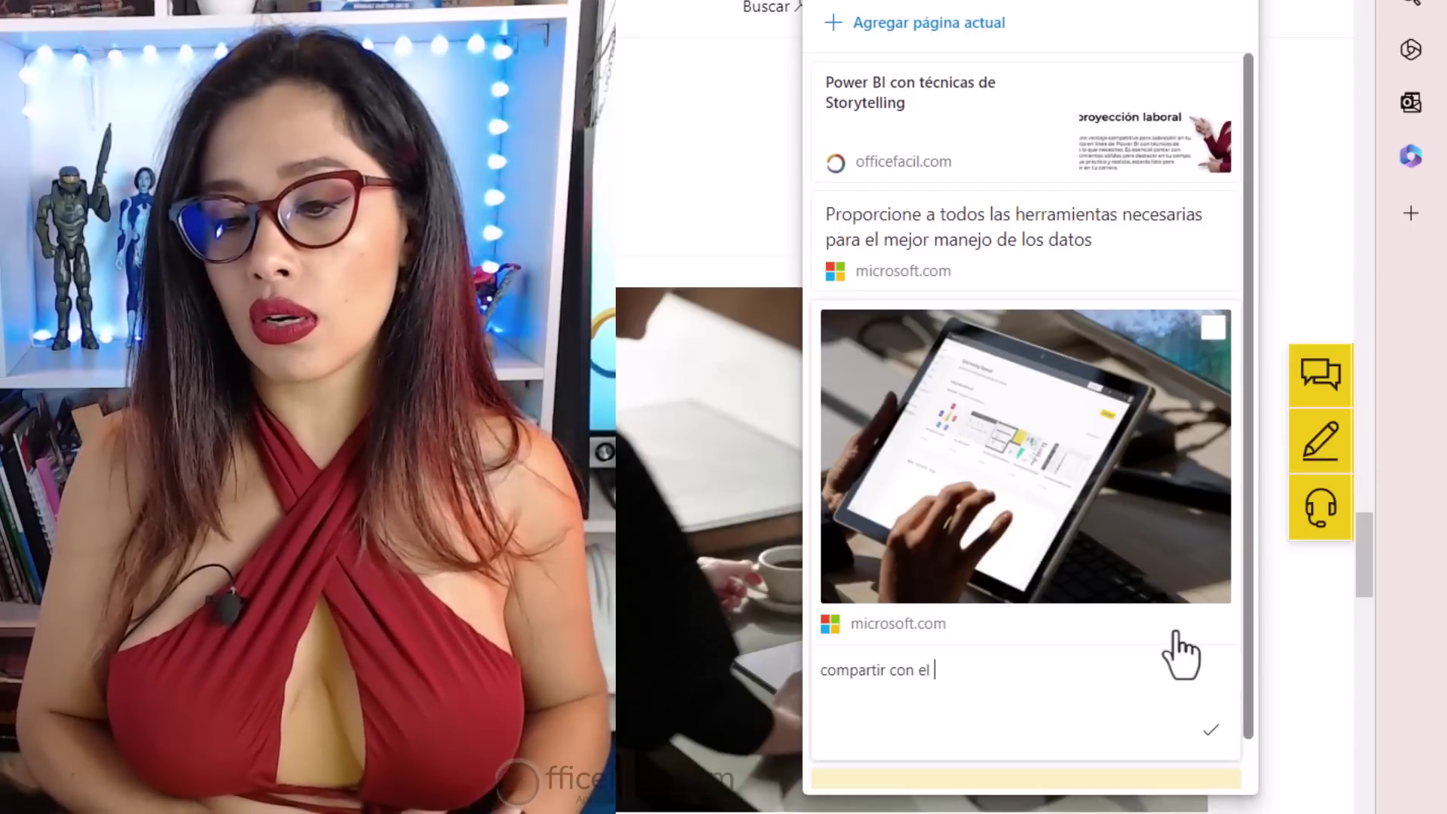
type("equipo de")
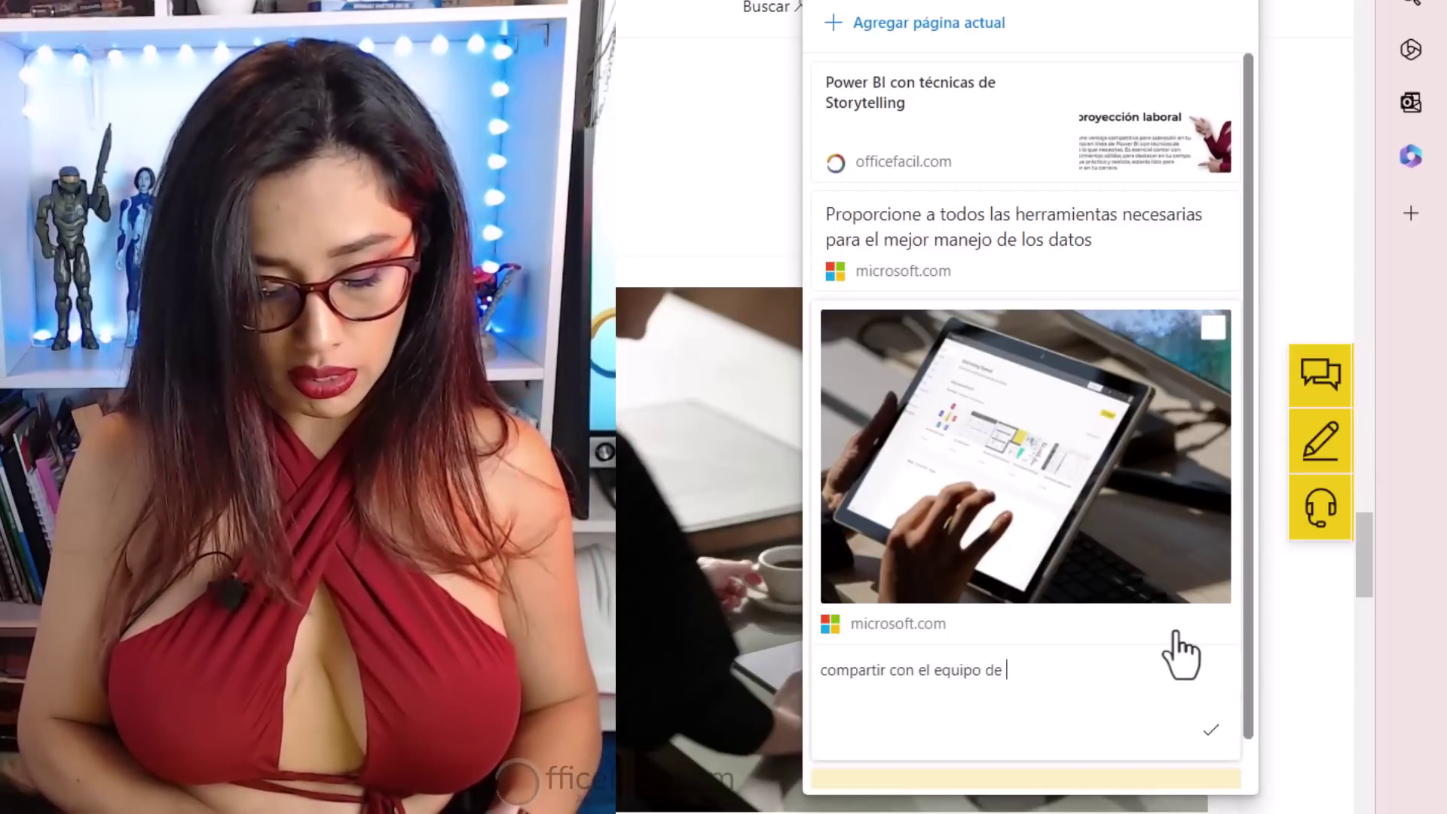
type(" trabajo")
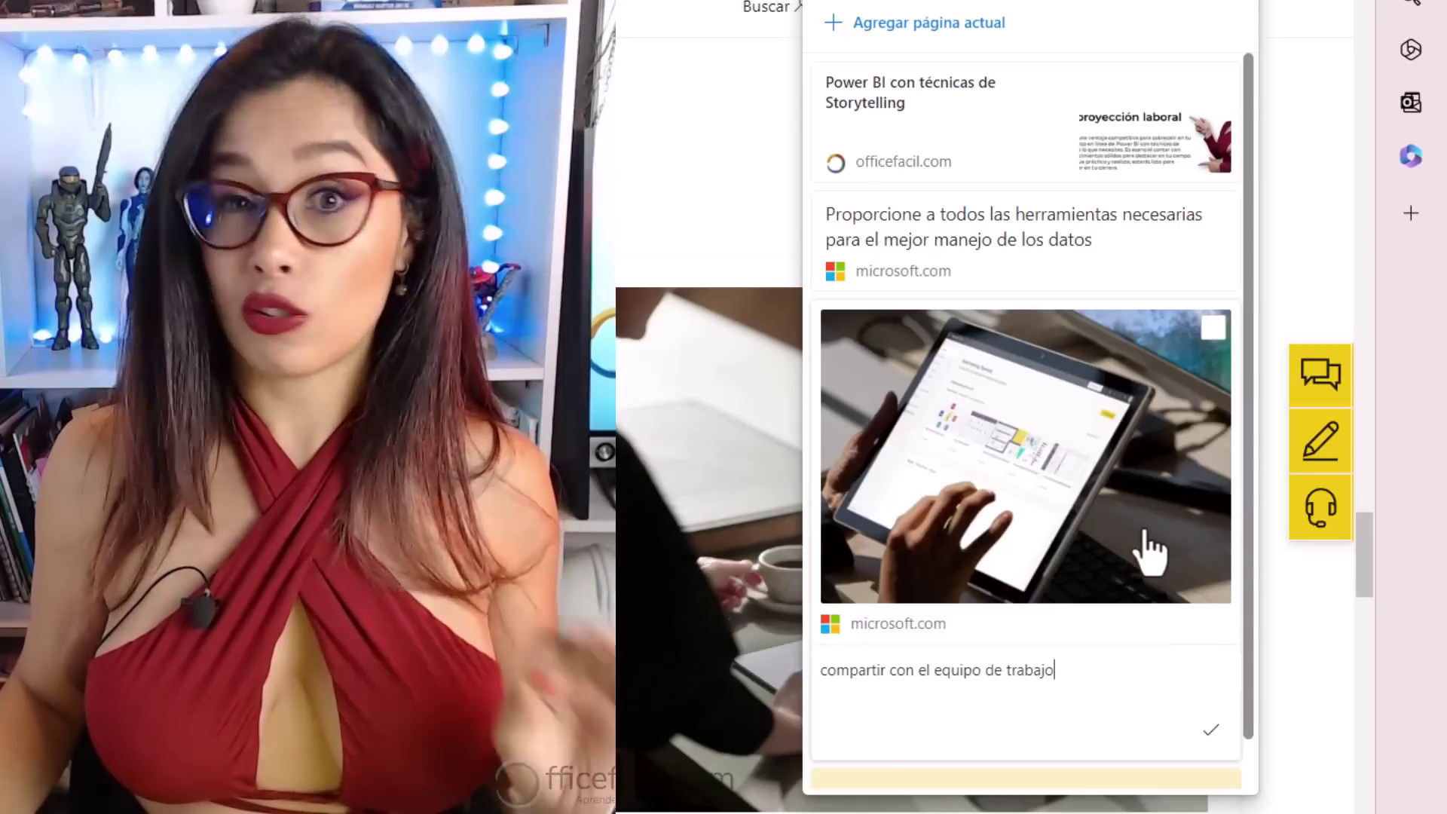
left_click(1206, 735)
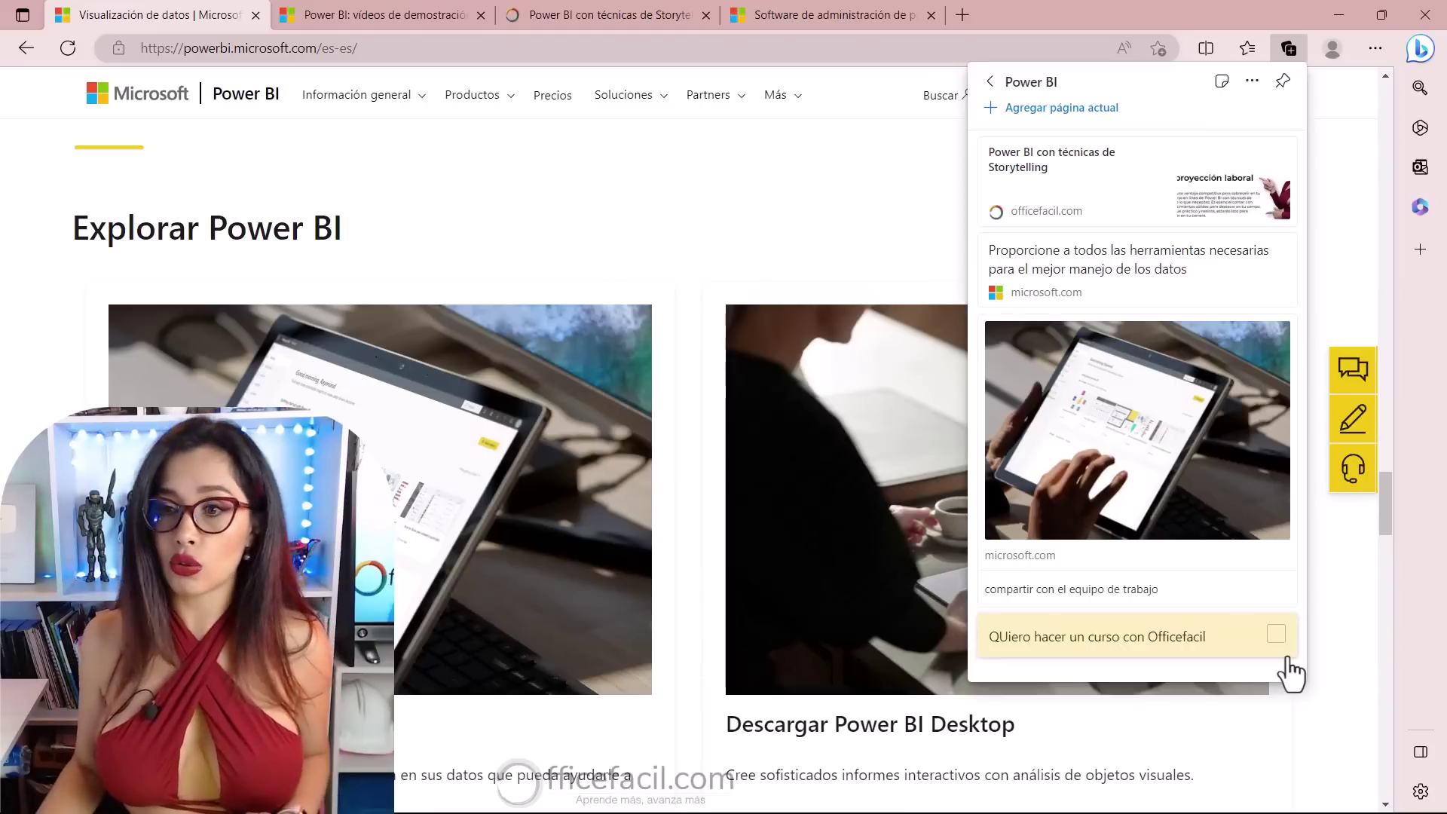
Return to the collections list and begin a new collection named 'MS Project'.
left_click(990, 81)
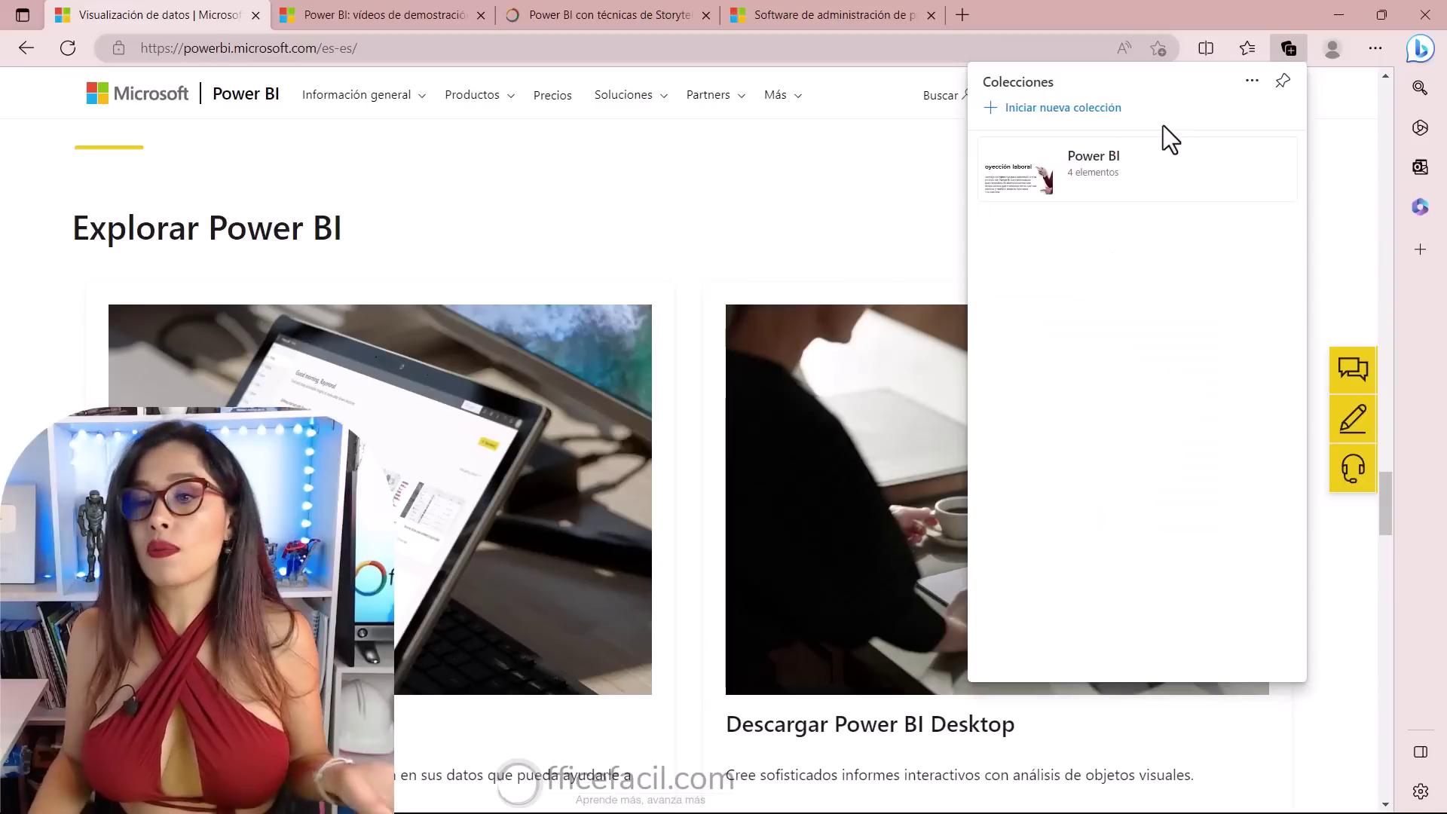
left_click(1092, 109)
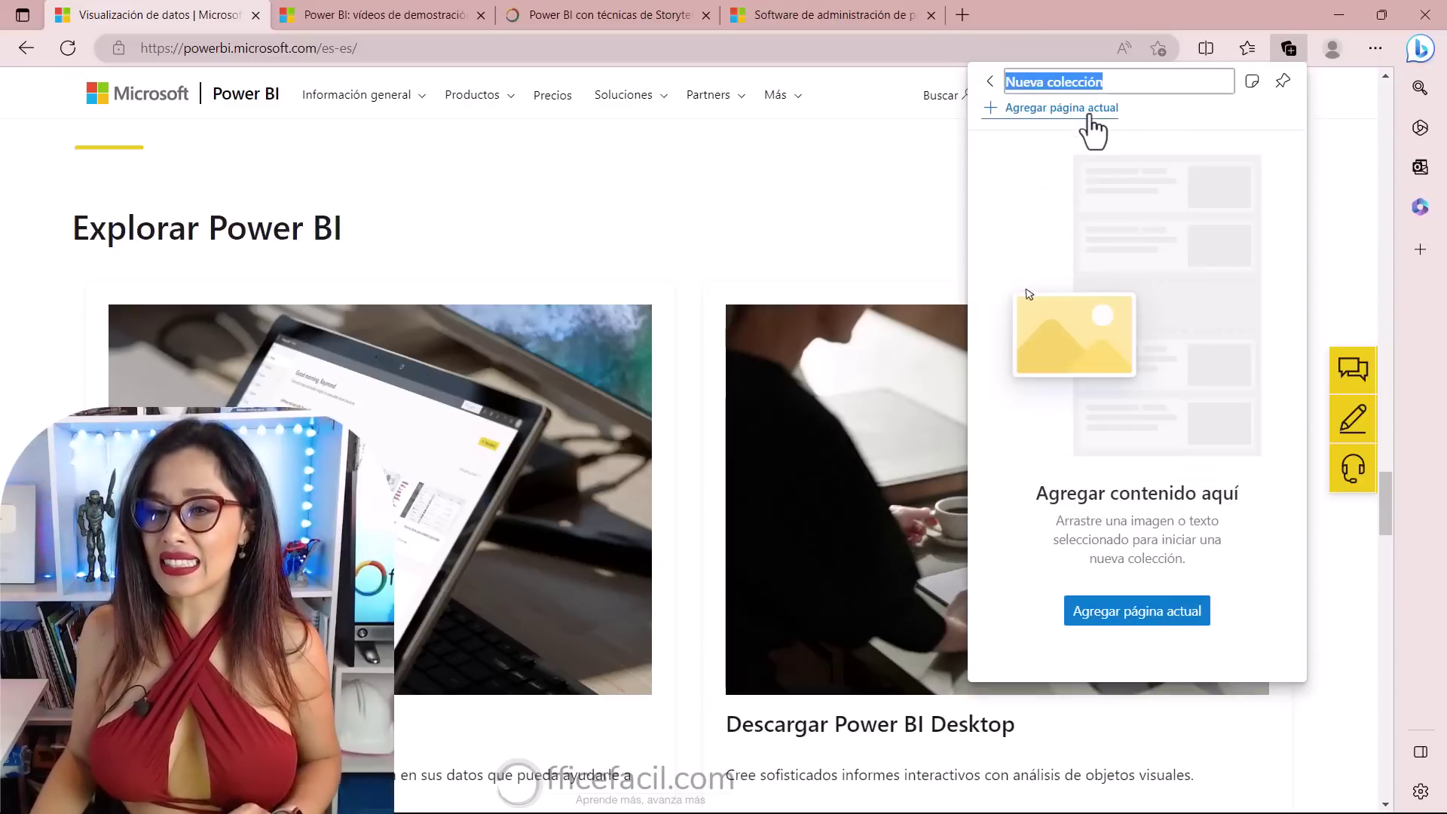
type("MS Project")
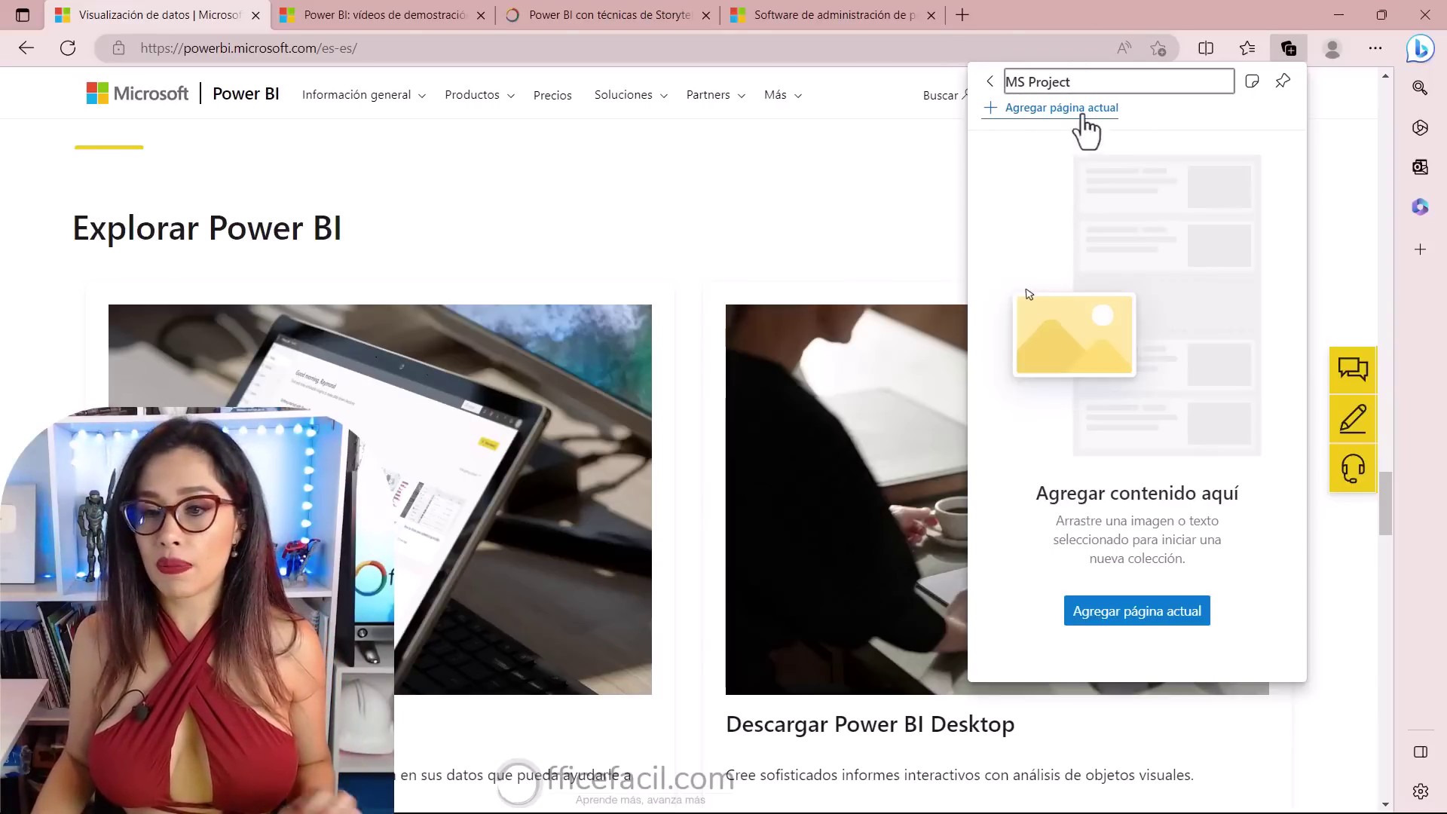
Switch to the Microsoft Project page and show the collections list with MS Project and Power BI.
left_click(901, 185)
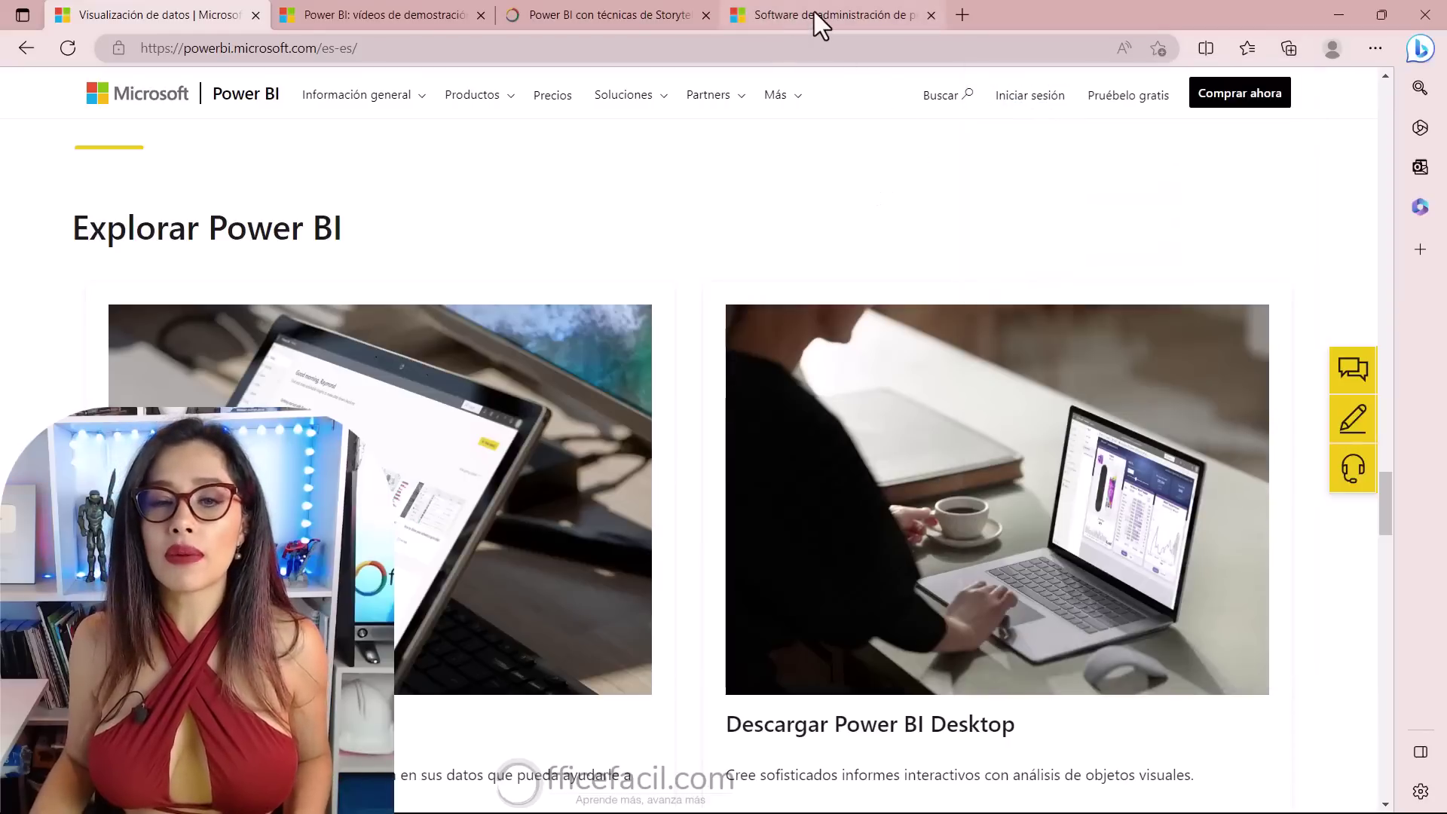
left_click(814, 11)
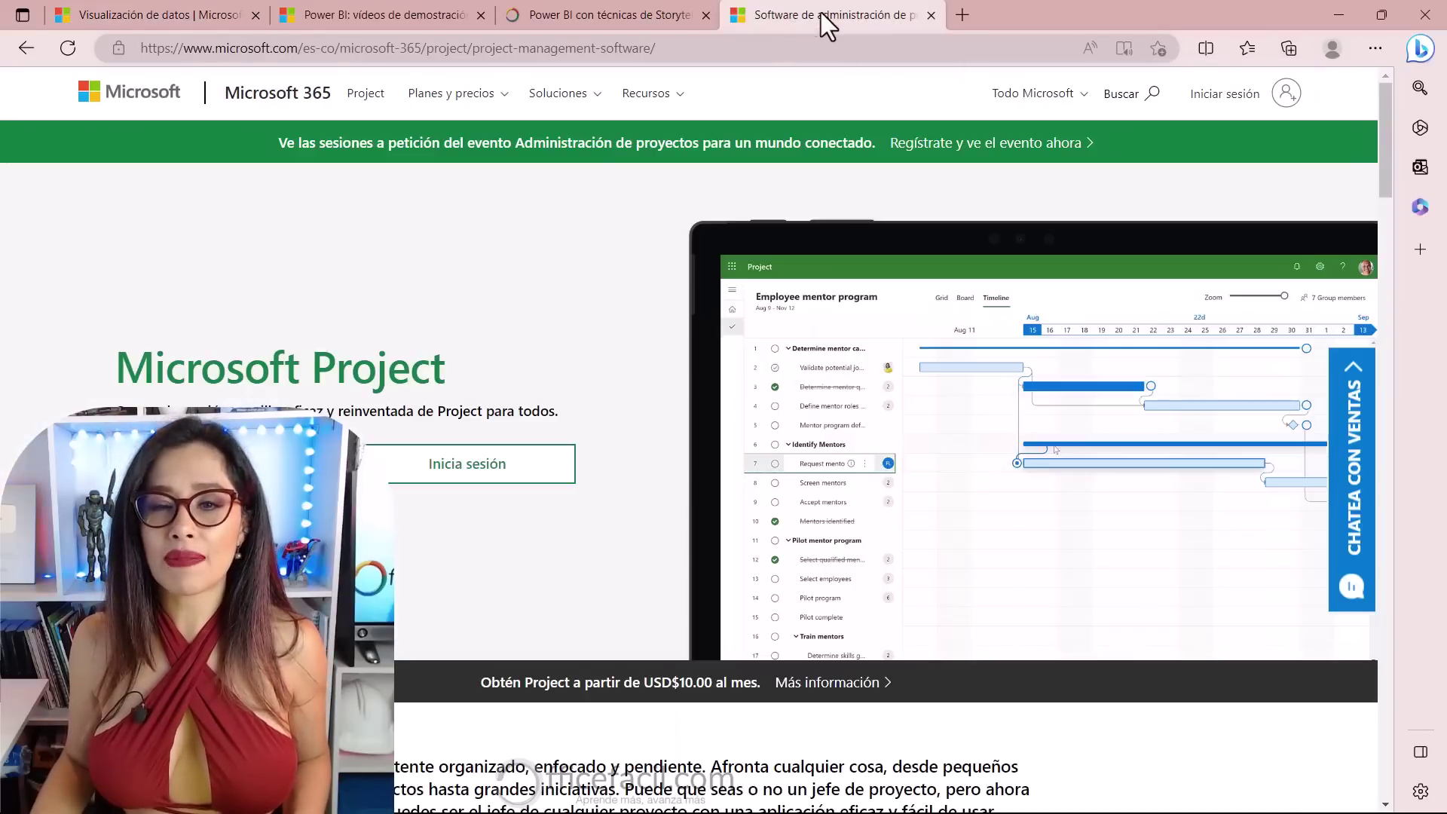
left_click(1289, 50)
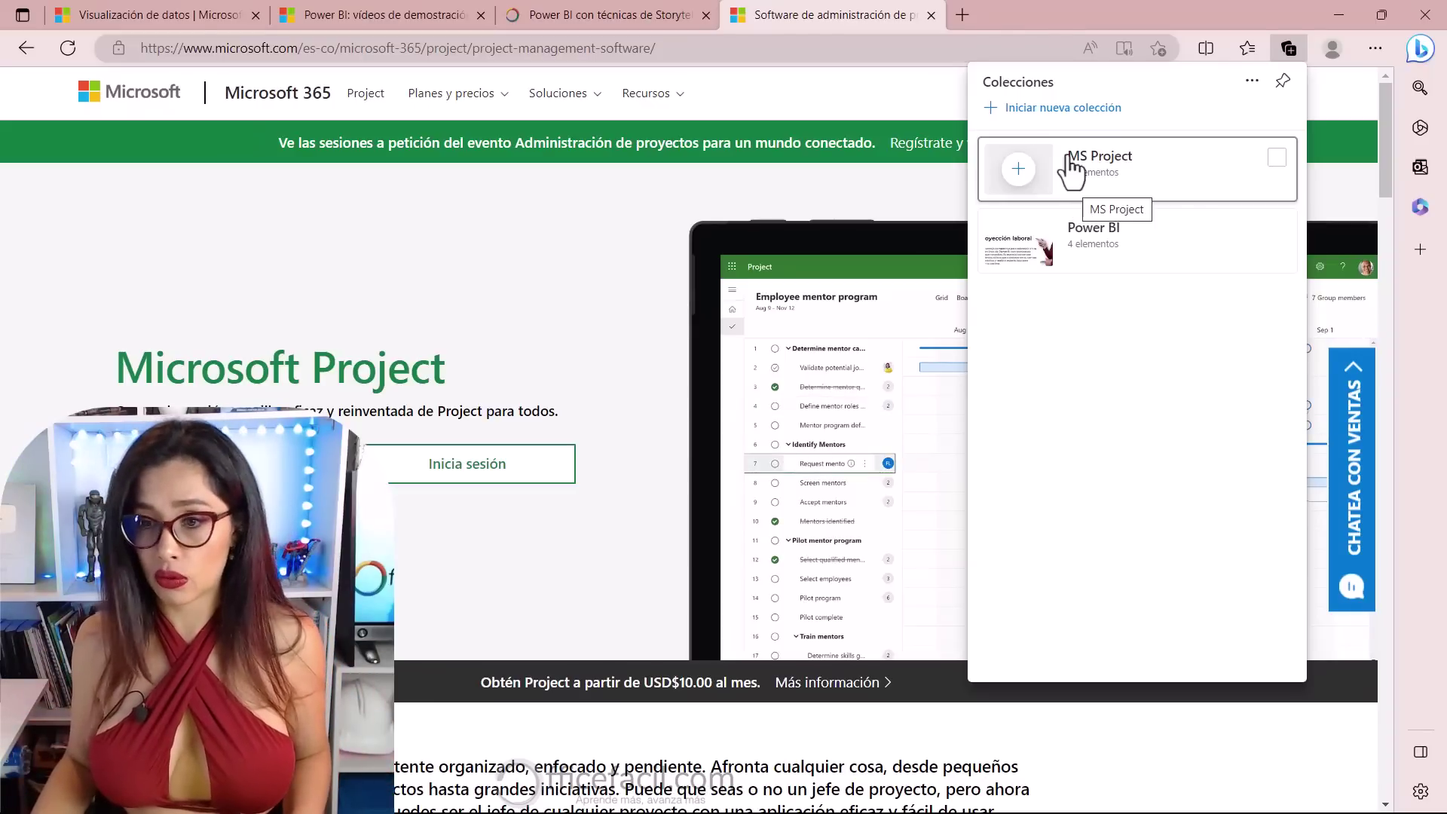
Save the 'Software de administración de proyectos | Microsoft Project' page into the MS Project collection.
left_click(1115, 178)
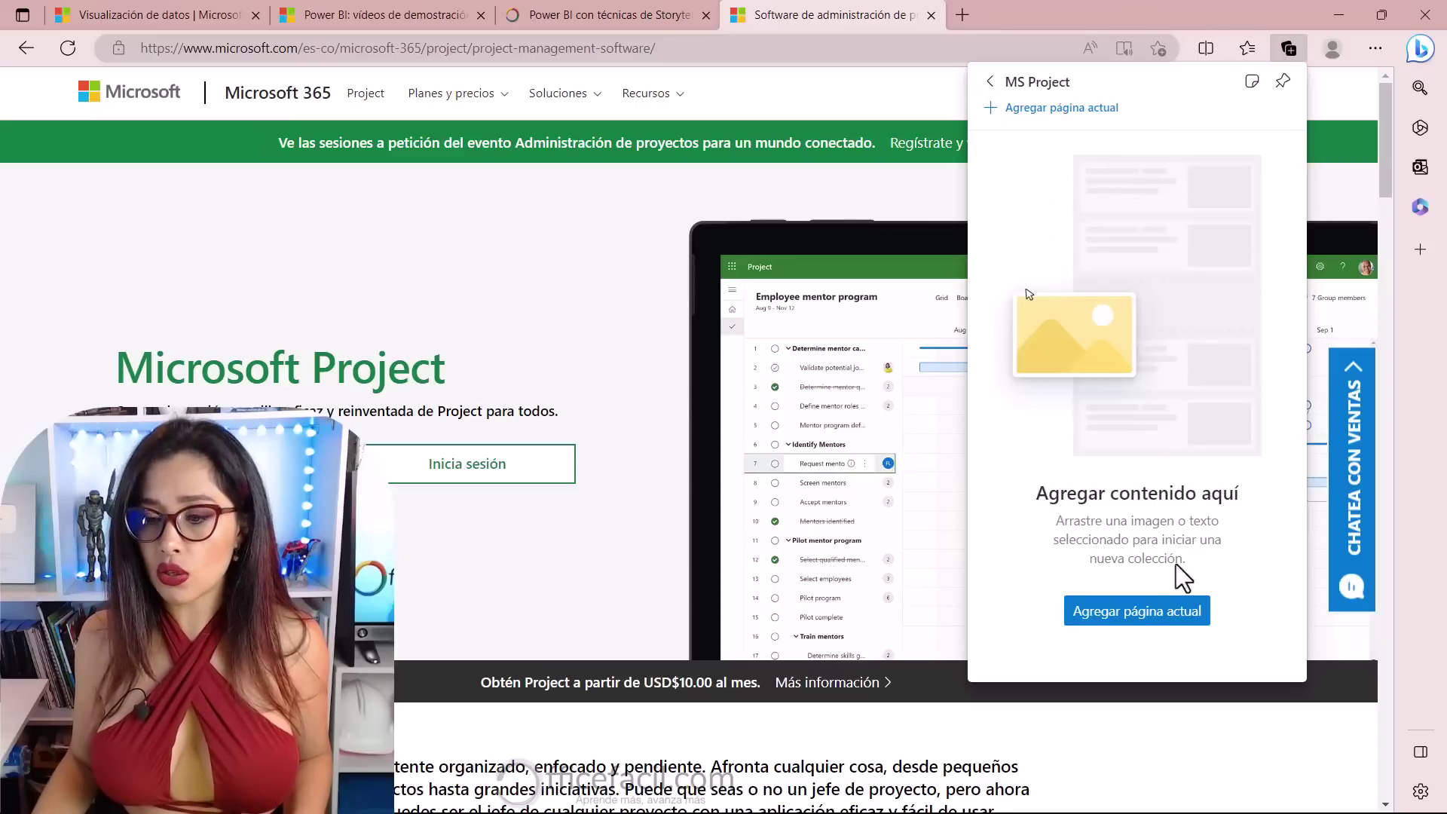
left_click(1143, 618)
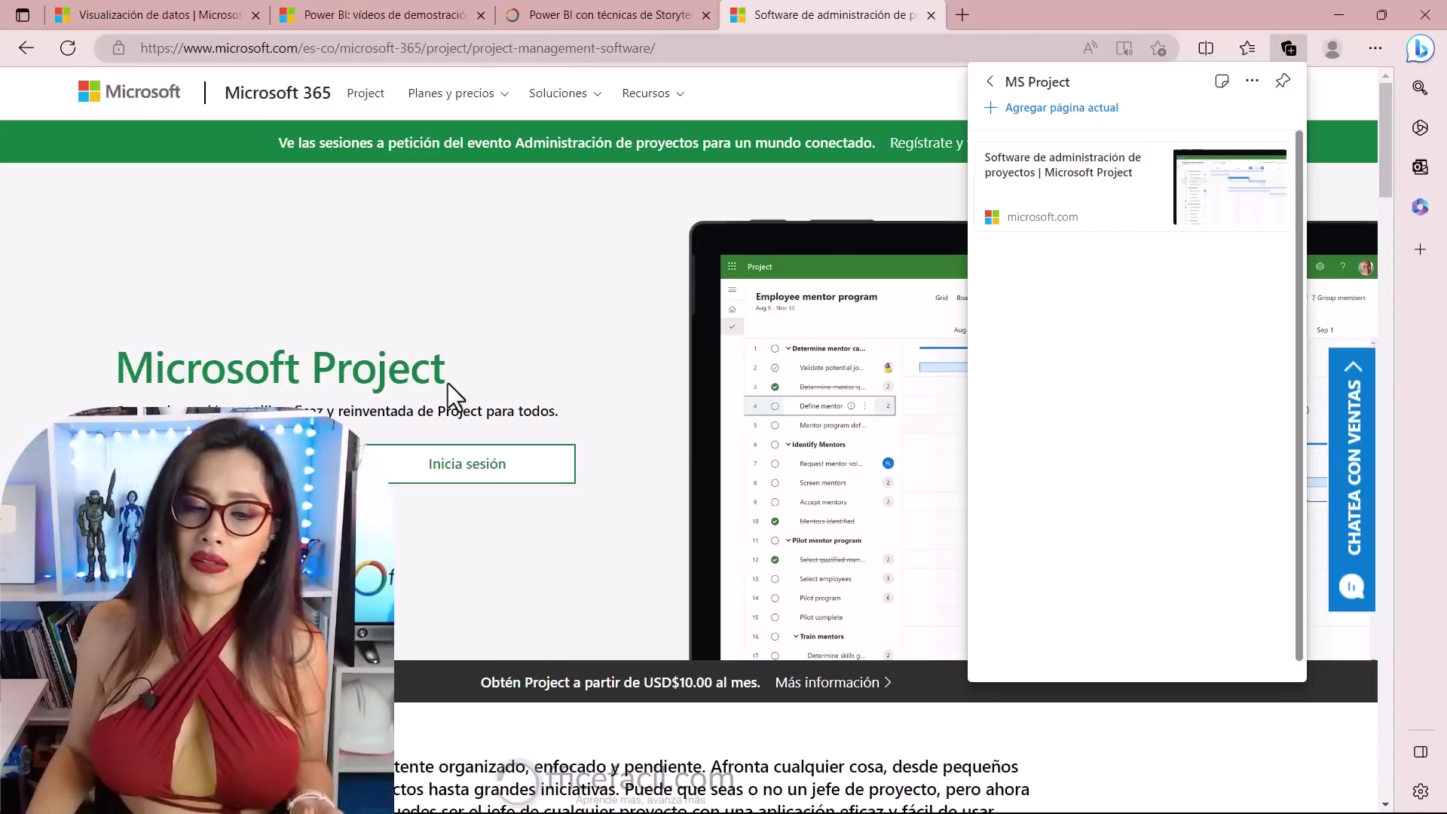
scroll(448, 383, "down", 5)
scroll(448, 383, "down", 13)
scroll(446, 380, "down", 3)
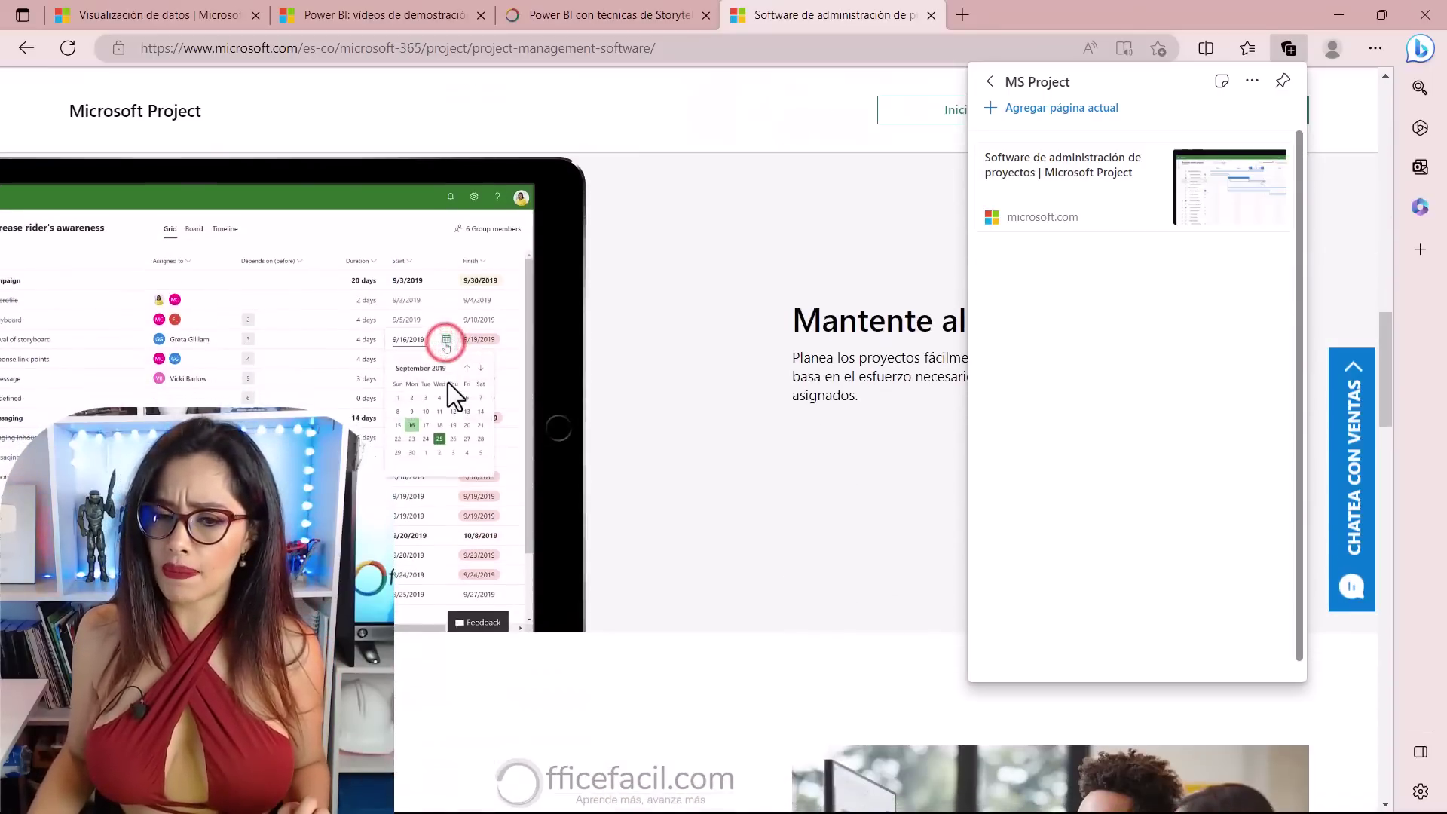
scroll(448, 382, "up", 5)
scroll(448, 383, "up", 6)
scroll(447, 382, "down", 2)
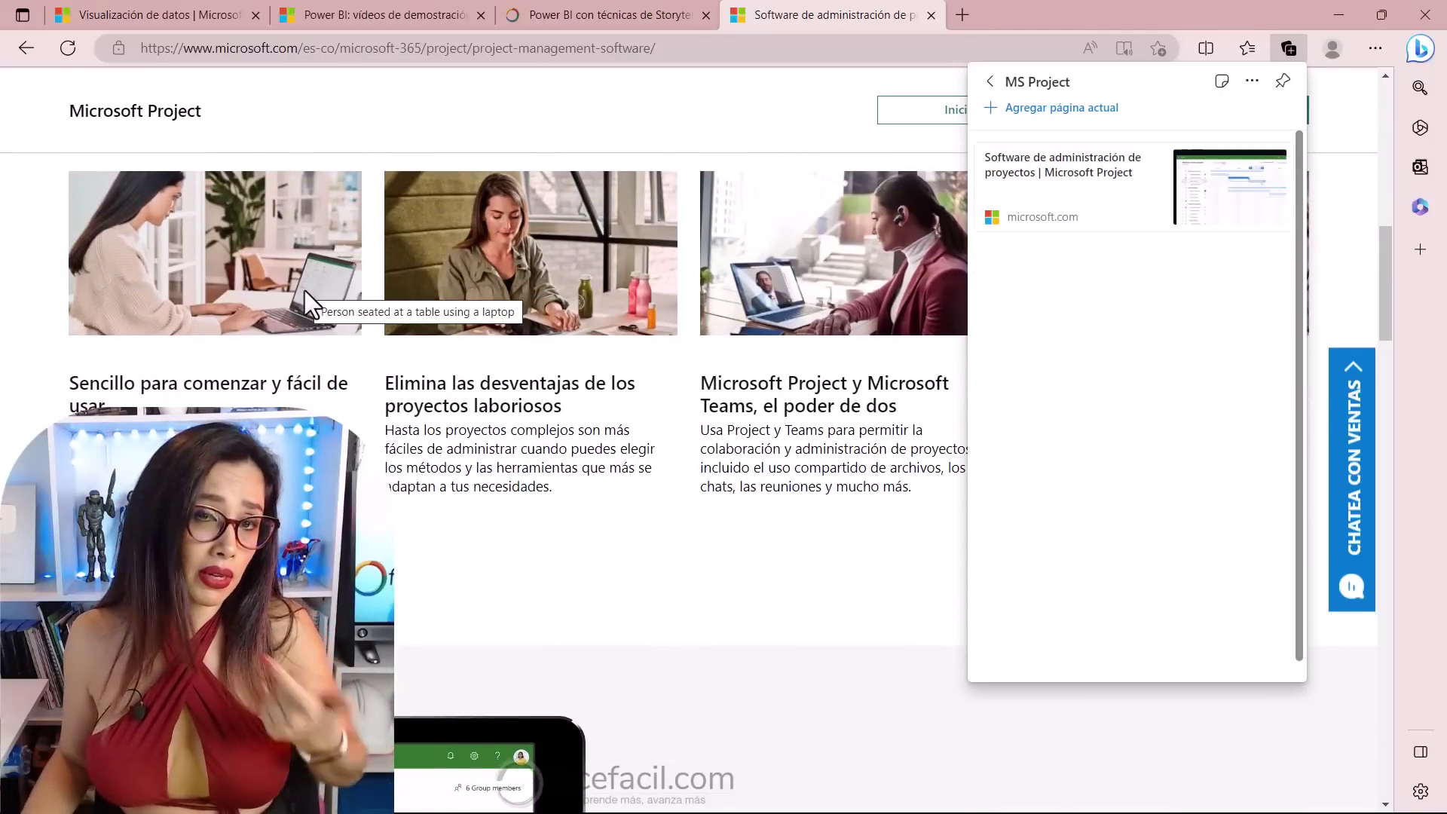
Add the photo of a person using a laptop to the MS Project collection.
right_click(279, 251)
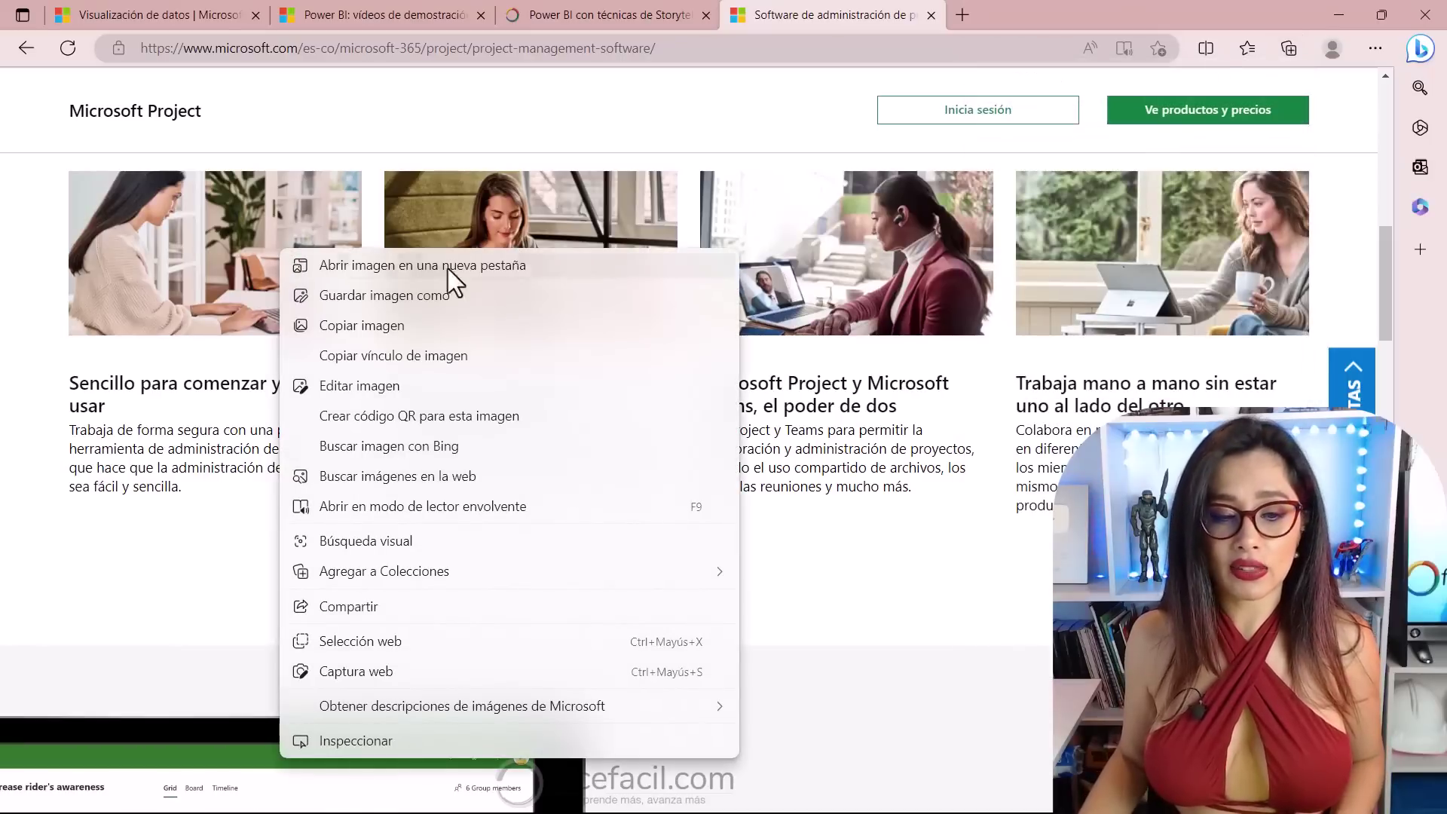
mouse_move(384, 571)
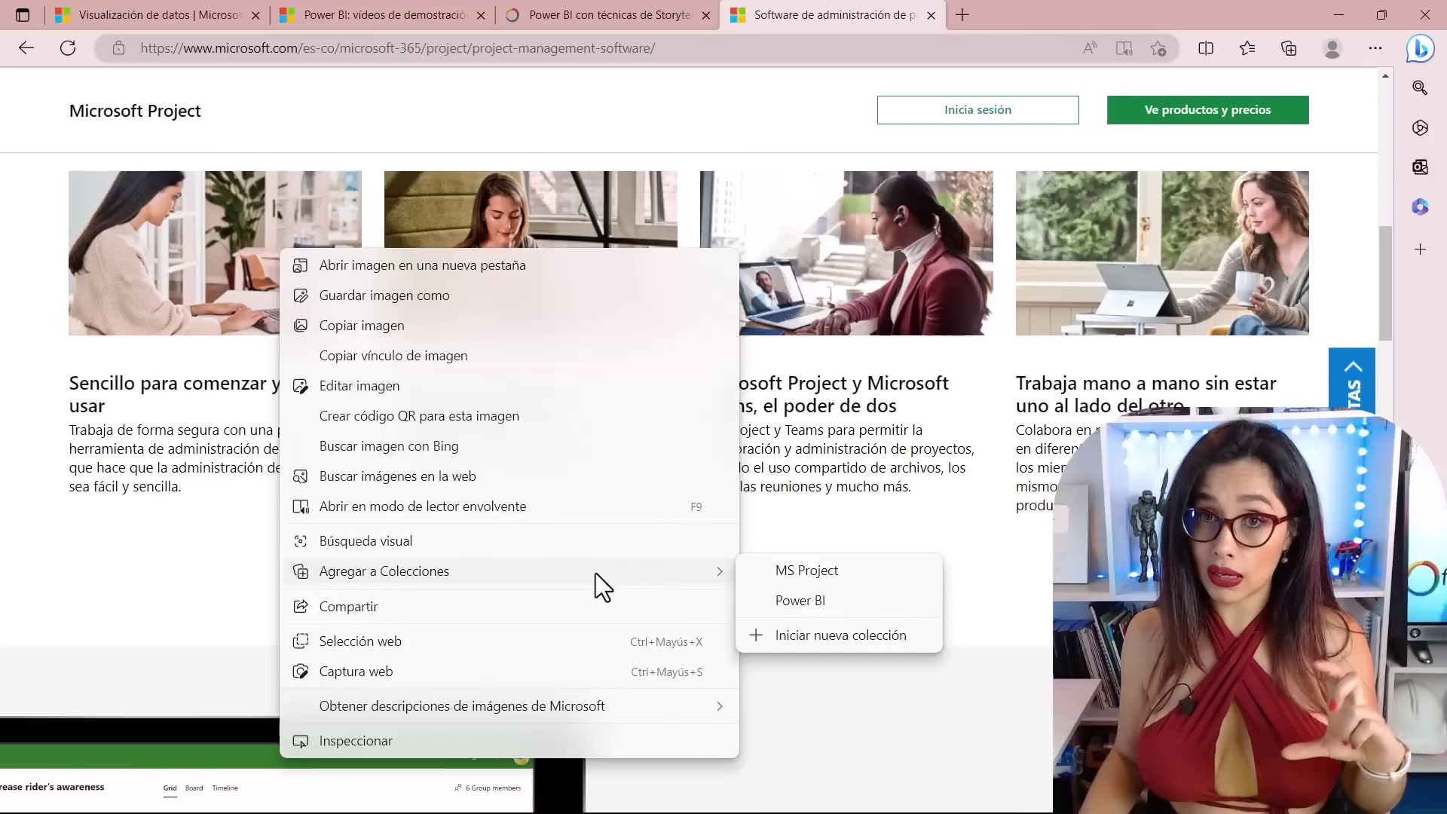
left_click(911, 578)
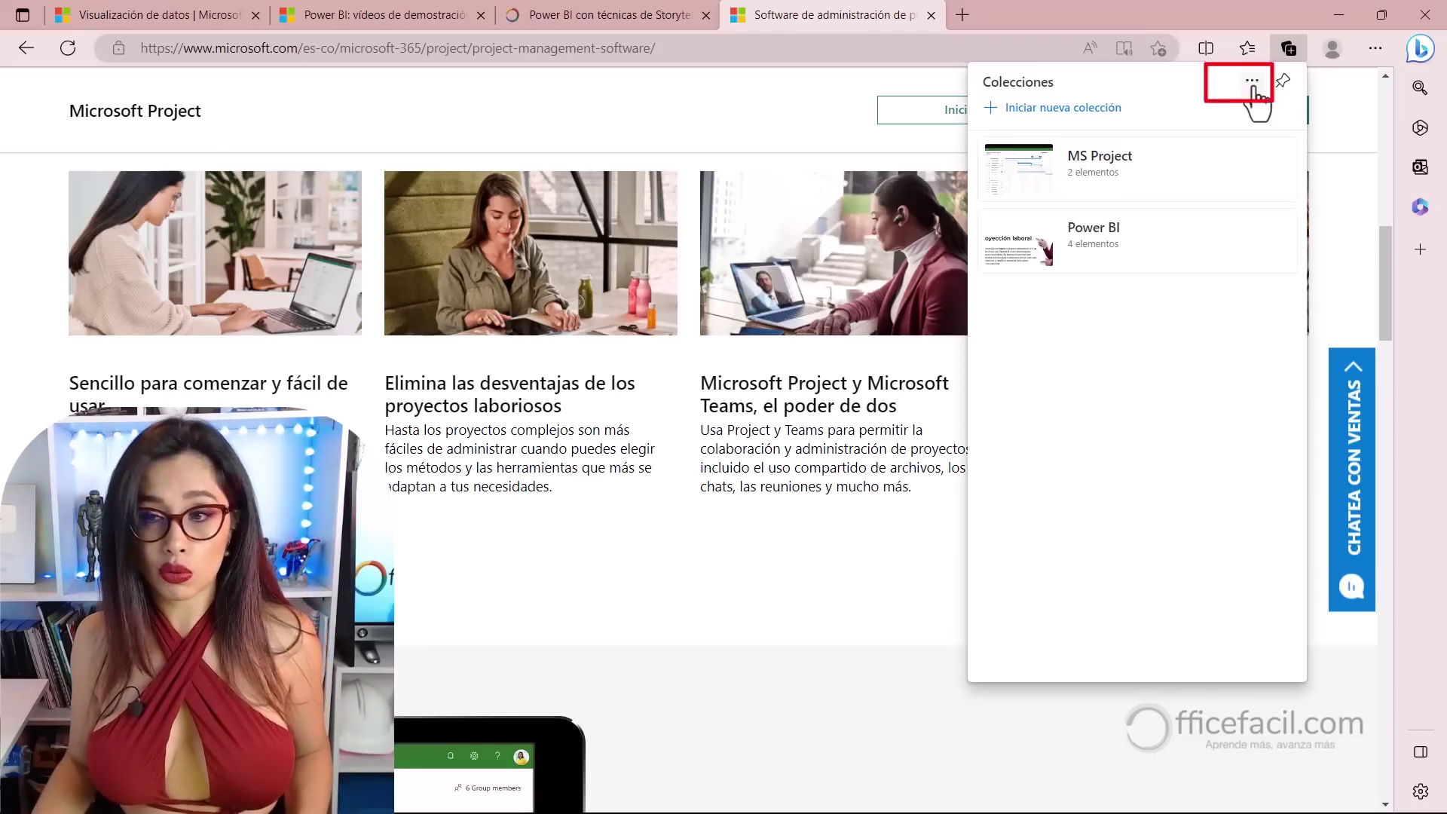
Check the collections list's sorting options, then reopen the list showing MS Project (2 items) and Power BI (4).
left_click(1252, 85)
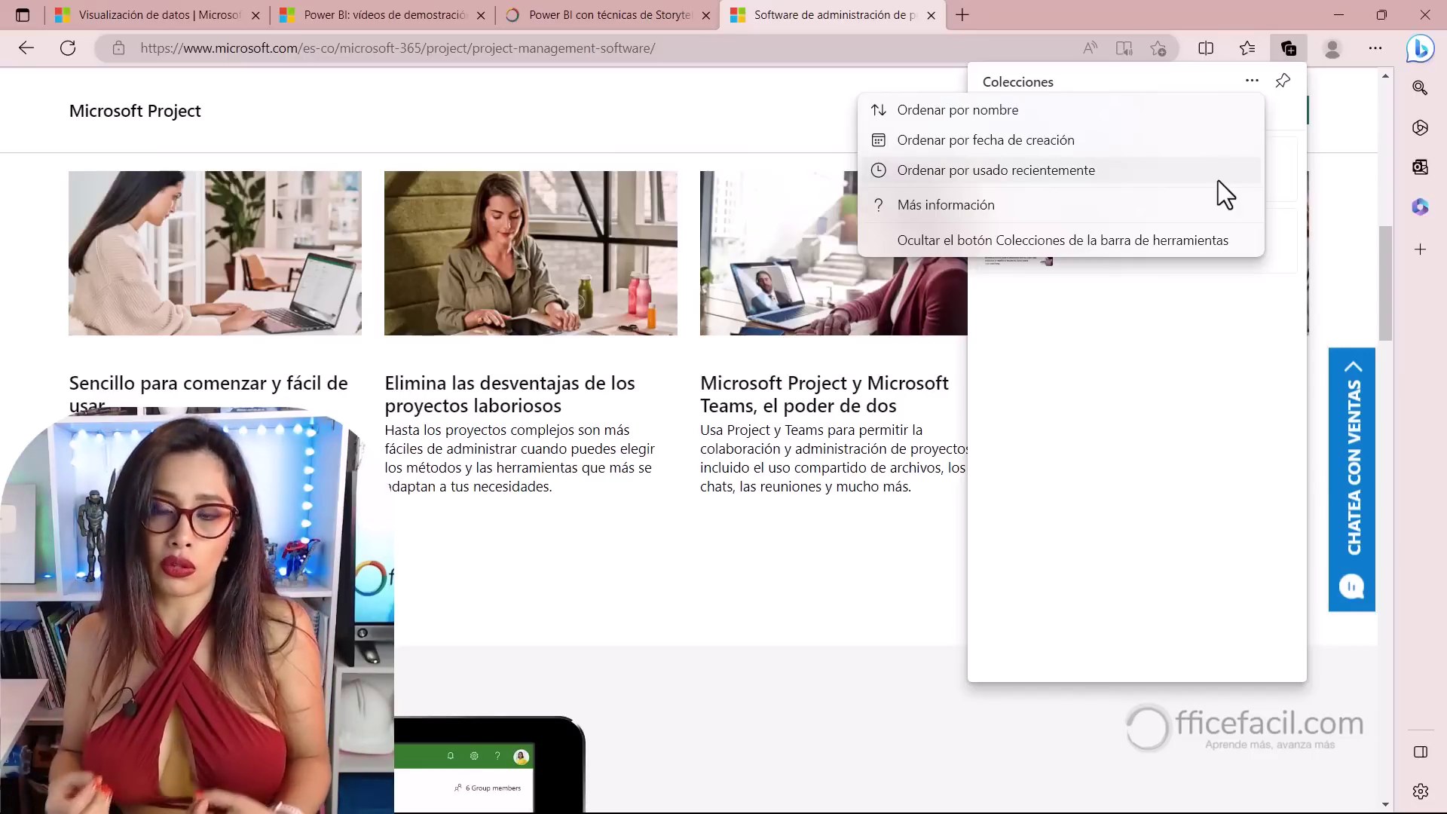
left_click(1220, 348)
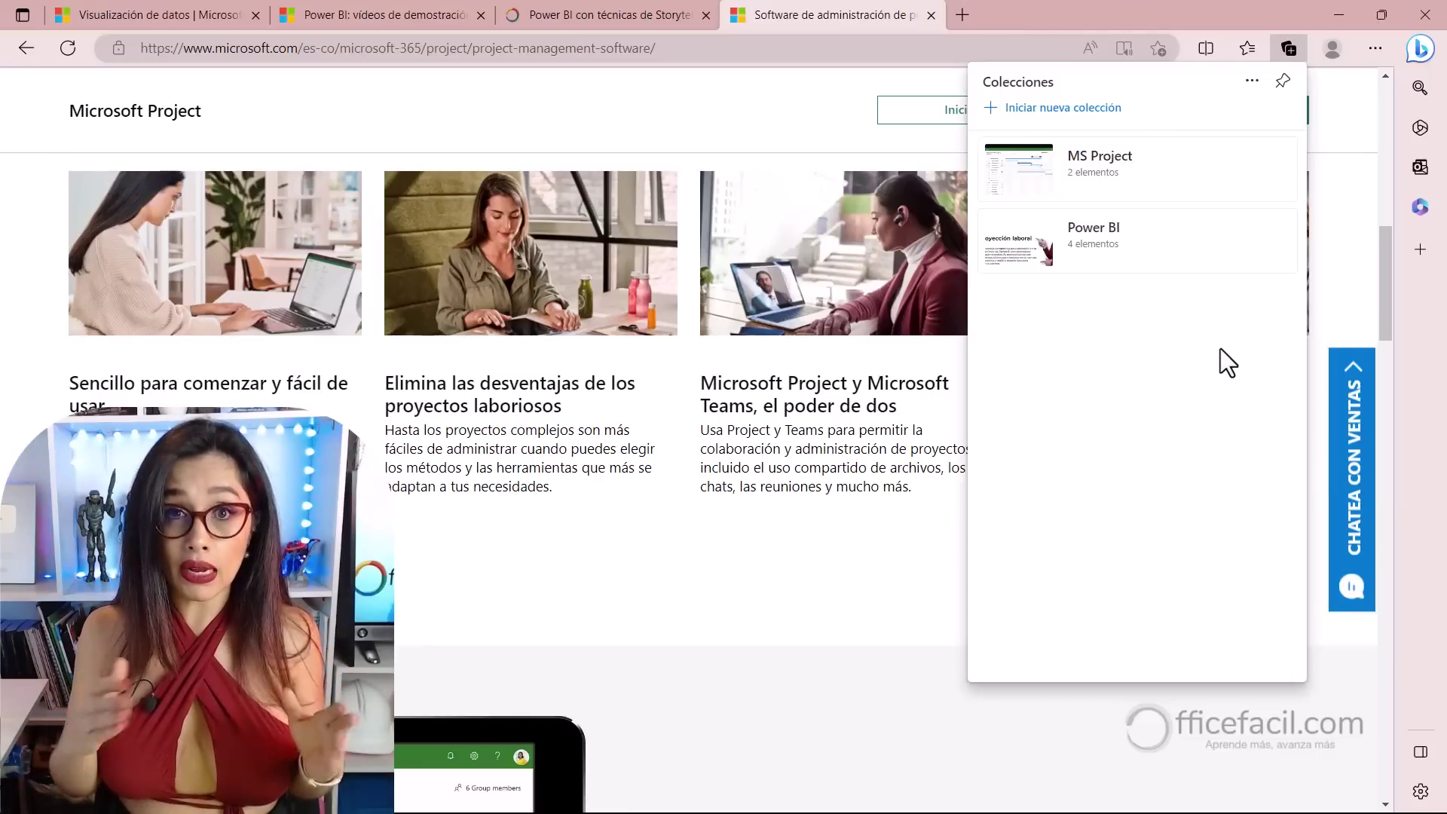
left_click(1288, 50)
left_click(1279, 59)
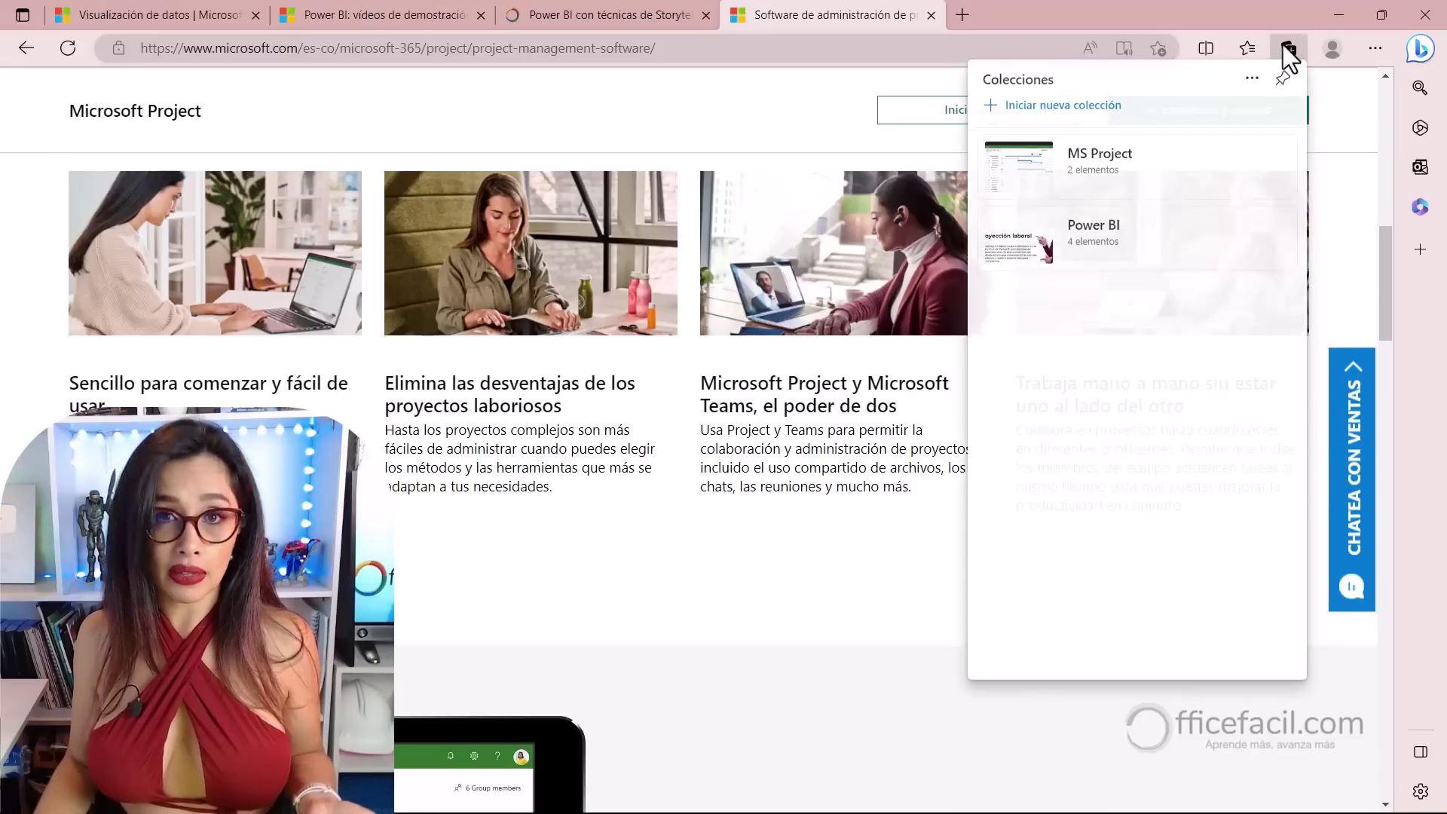
left_click(1282, 43)
left_click(1288, 50)
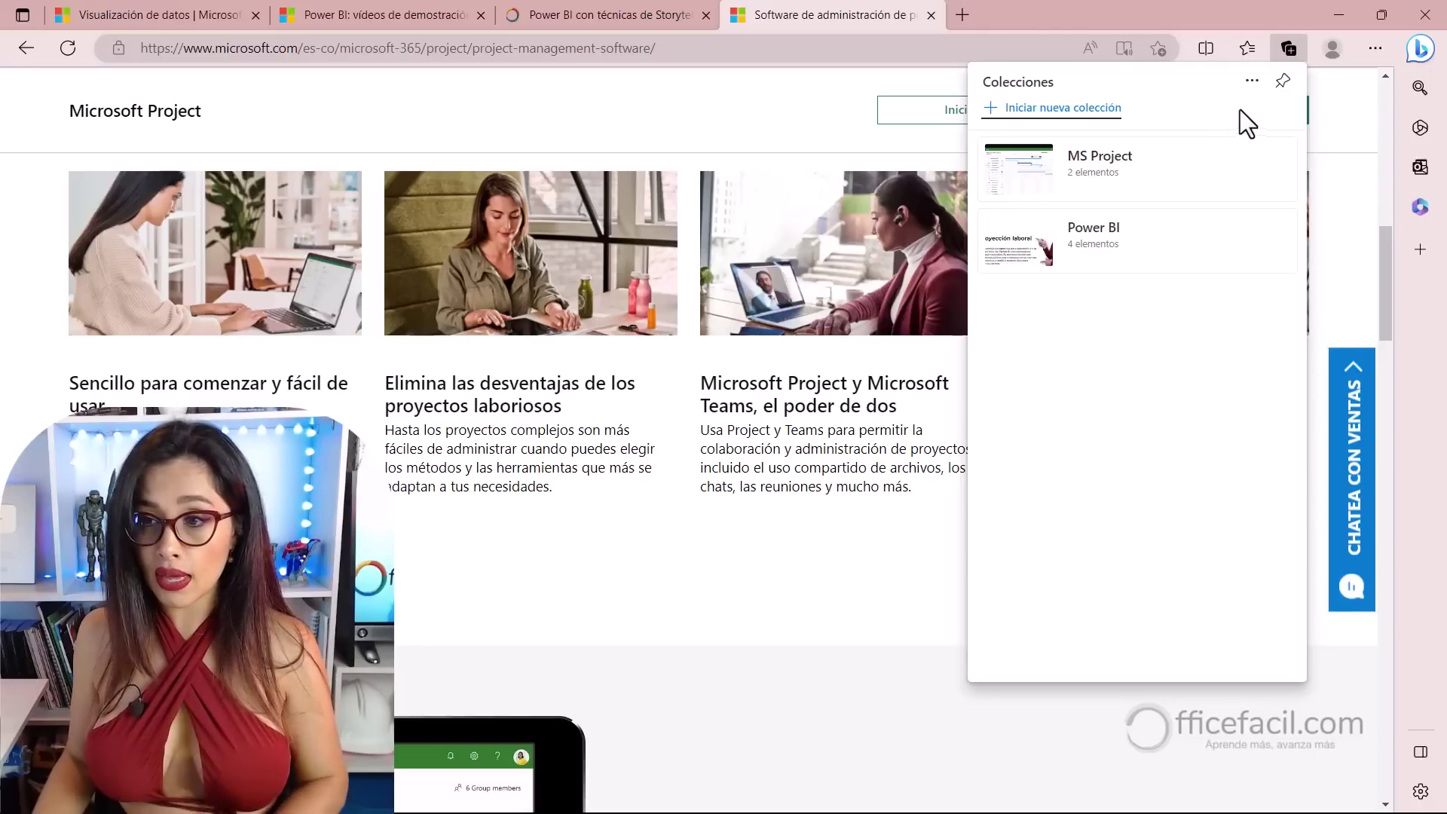
Pin the Collections pane beside the page and cycle through the open tabs, ending on Microsoft Project.
left_click(1284, 89)
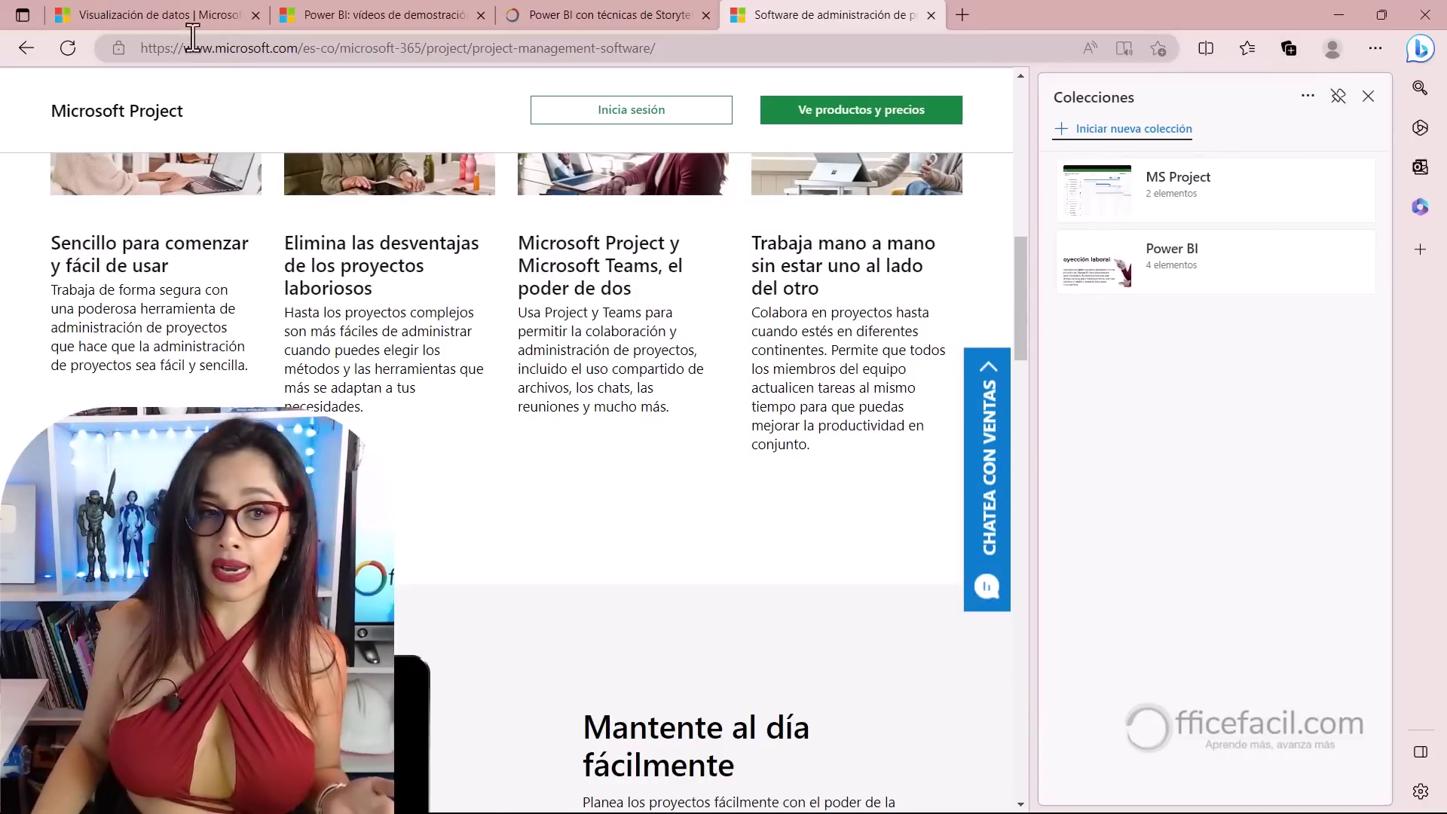
left_click(226, 15)
left_click(305, 16)
left_click(553, 14)
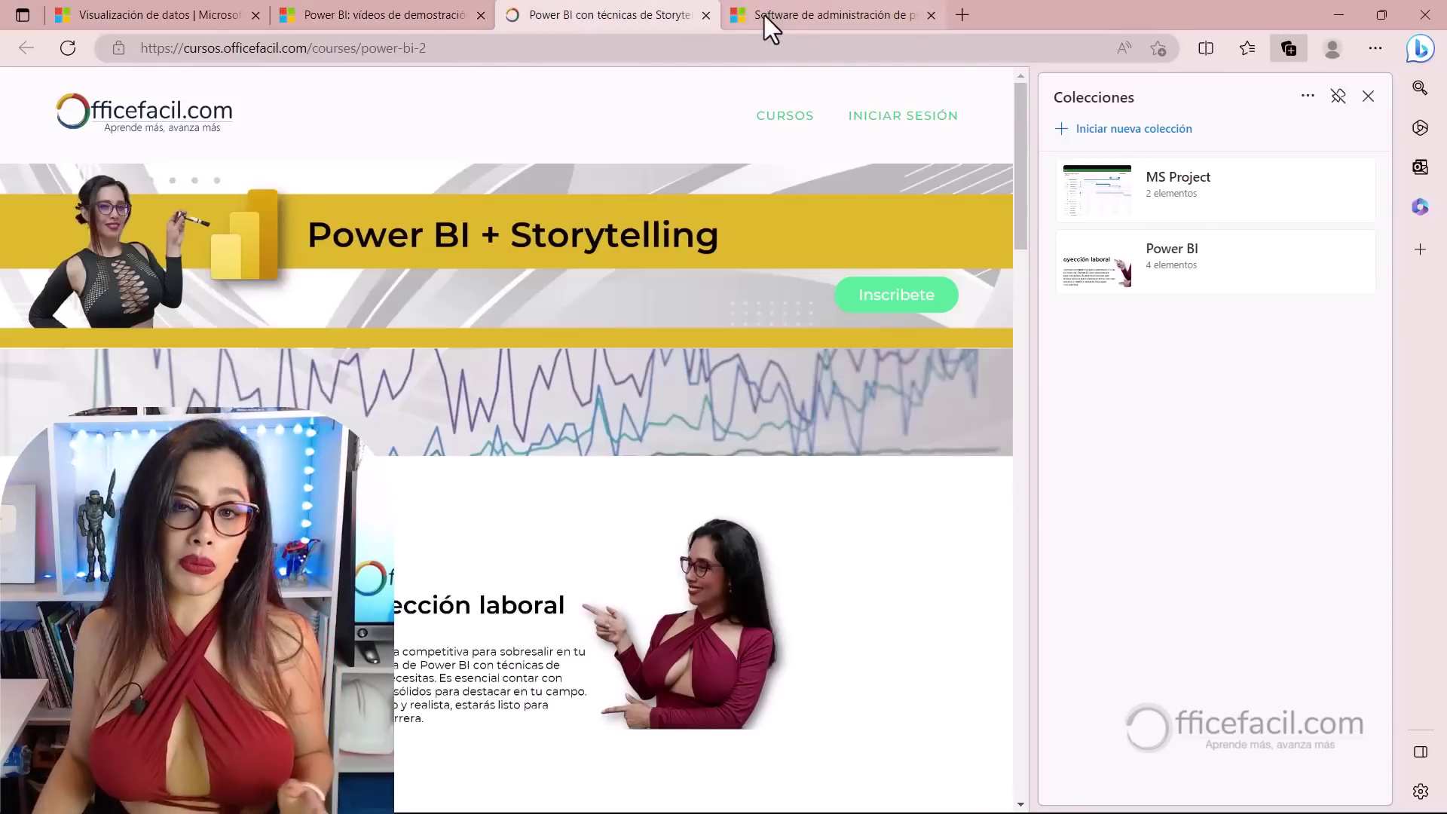
left_click(775, 15)
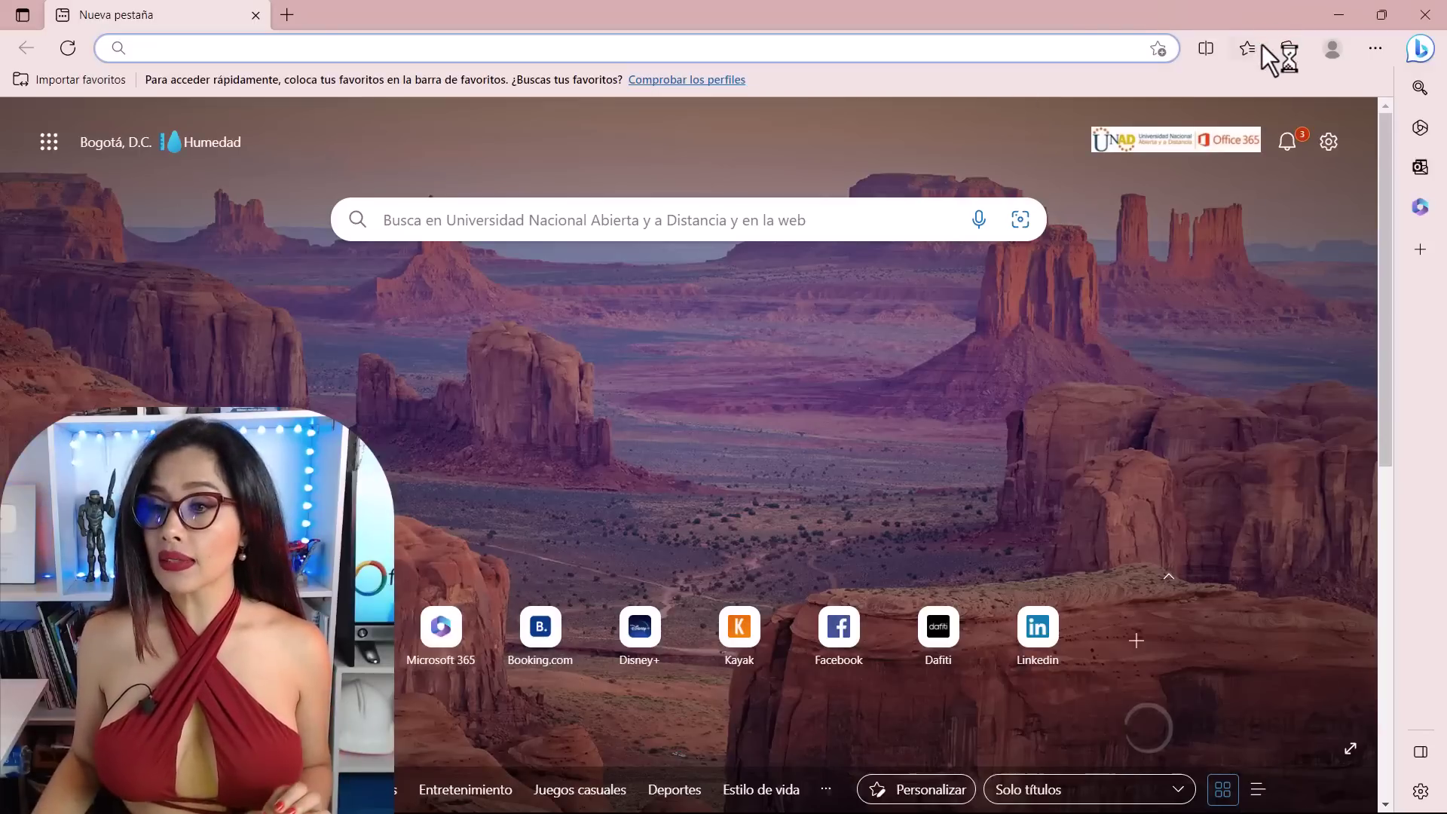
Open all pages saved in the Power BI collection into a 'Power BI' tab group with Abrir todo.
left_click(1289, 50)
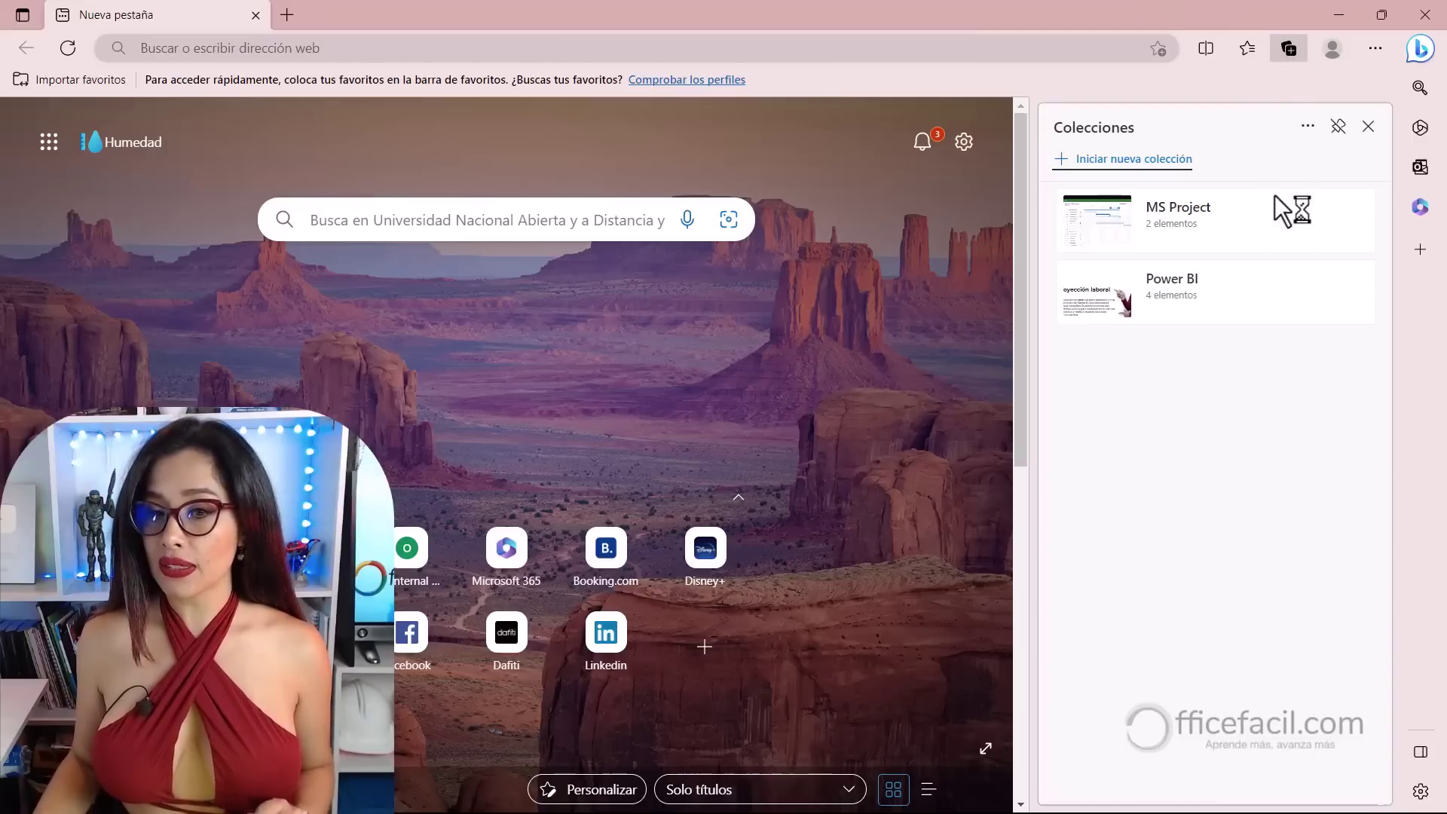
left_click(1194, 282)
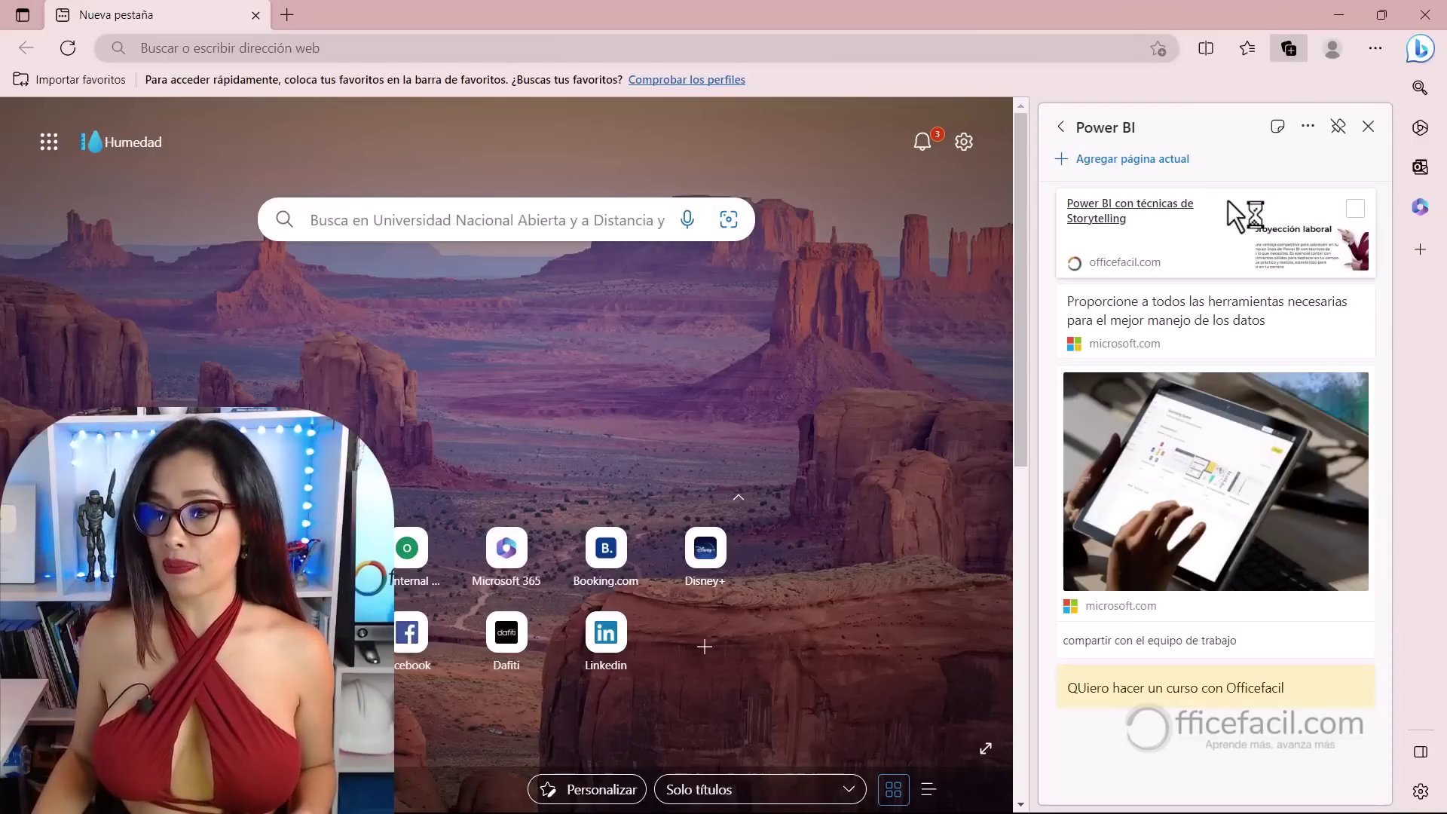
left_click(1309, 133)
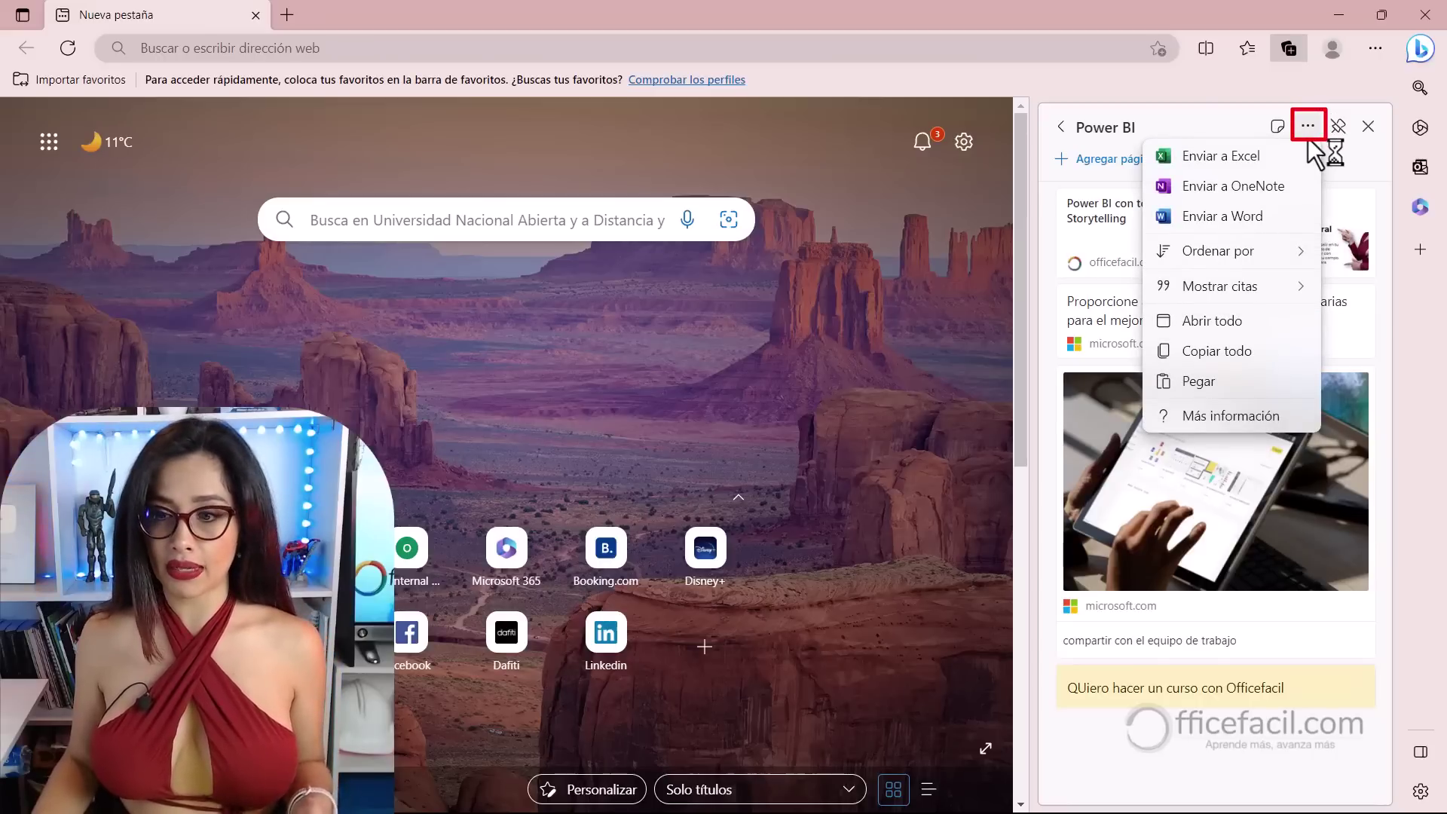
left_click(1272, 322)
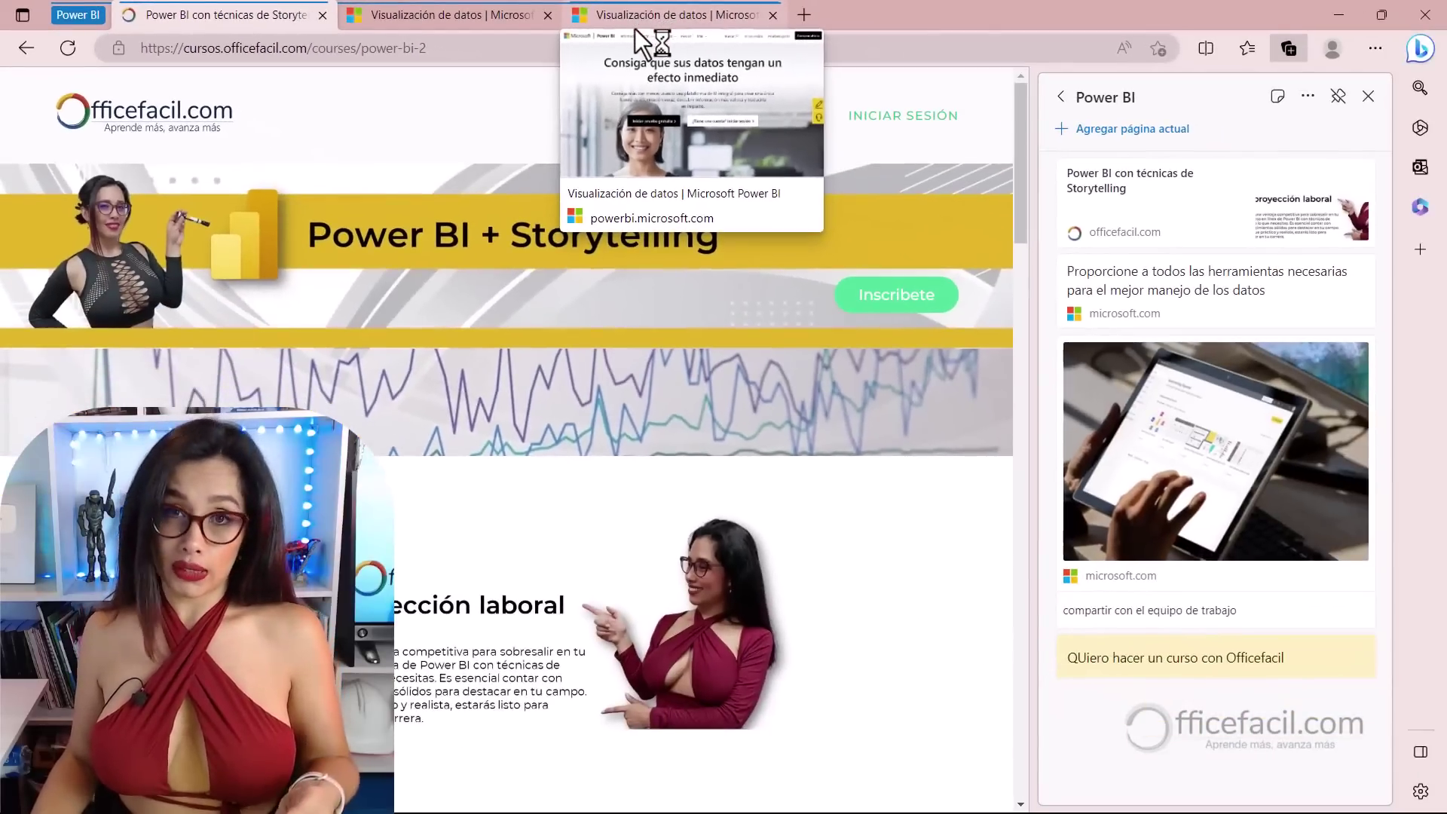
Open both MS Project collection pages into an 'MS Project' tab group and bring up its group menu.
left_click(1066, 101)
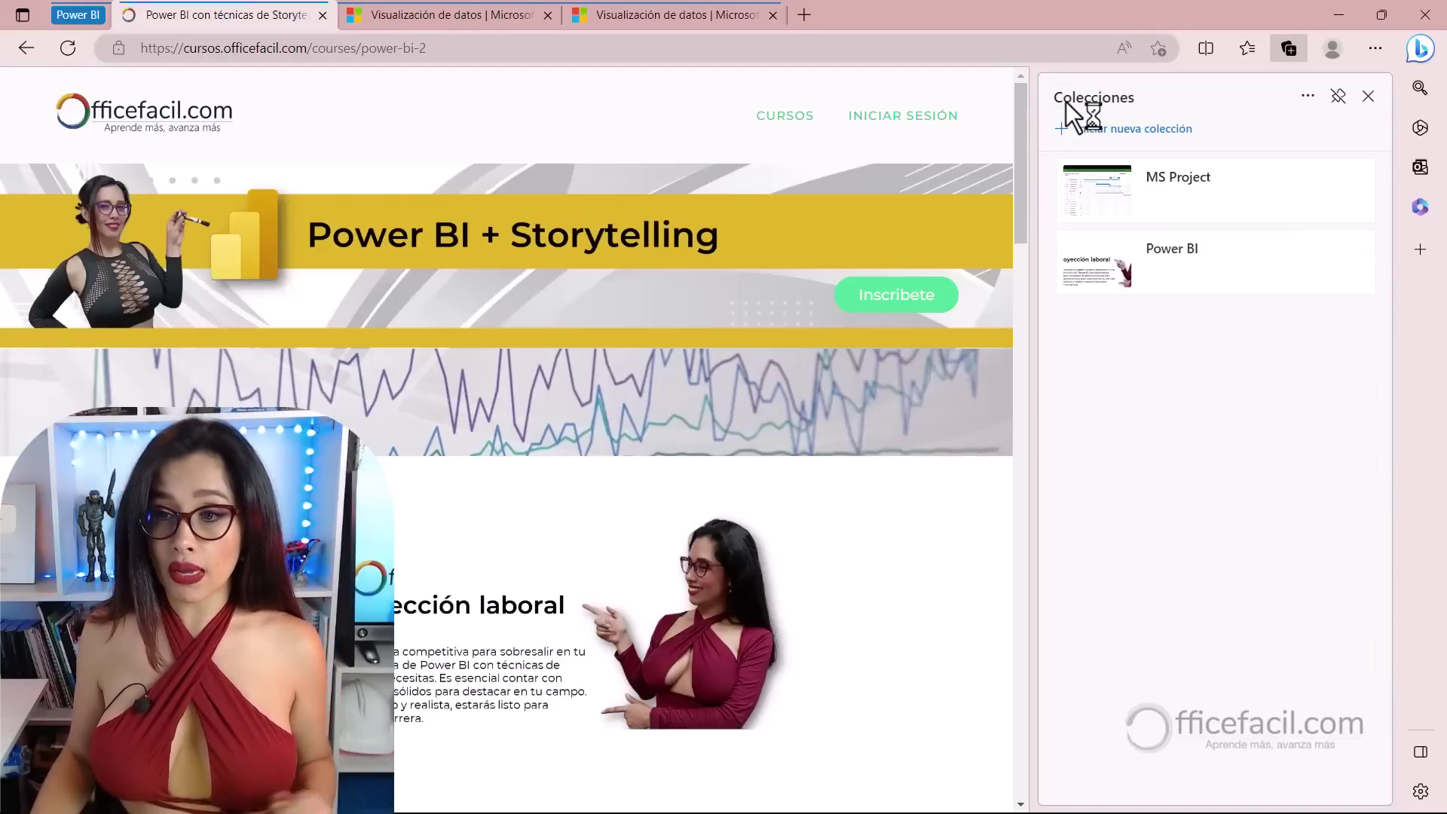
left_click(1172, 178)
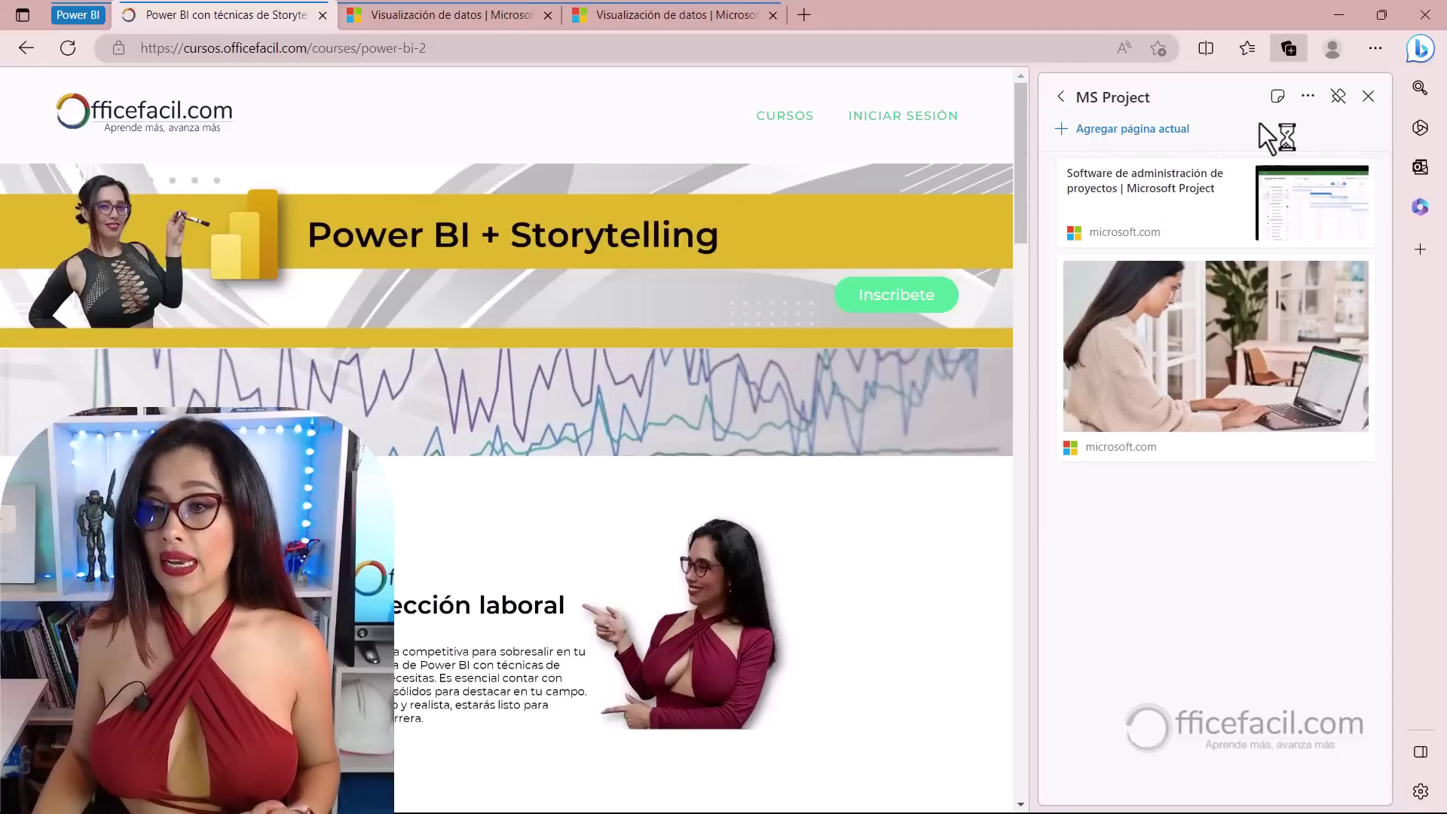
left_click(1314, 102)
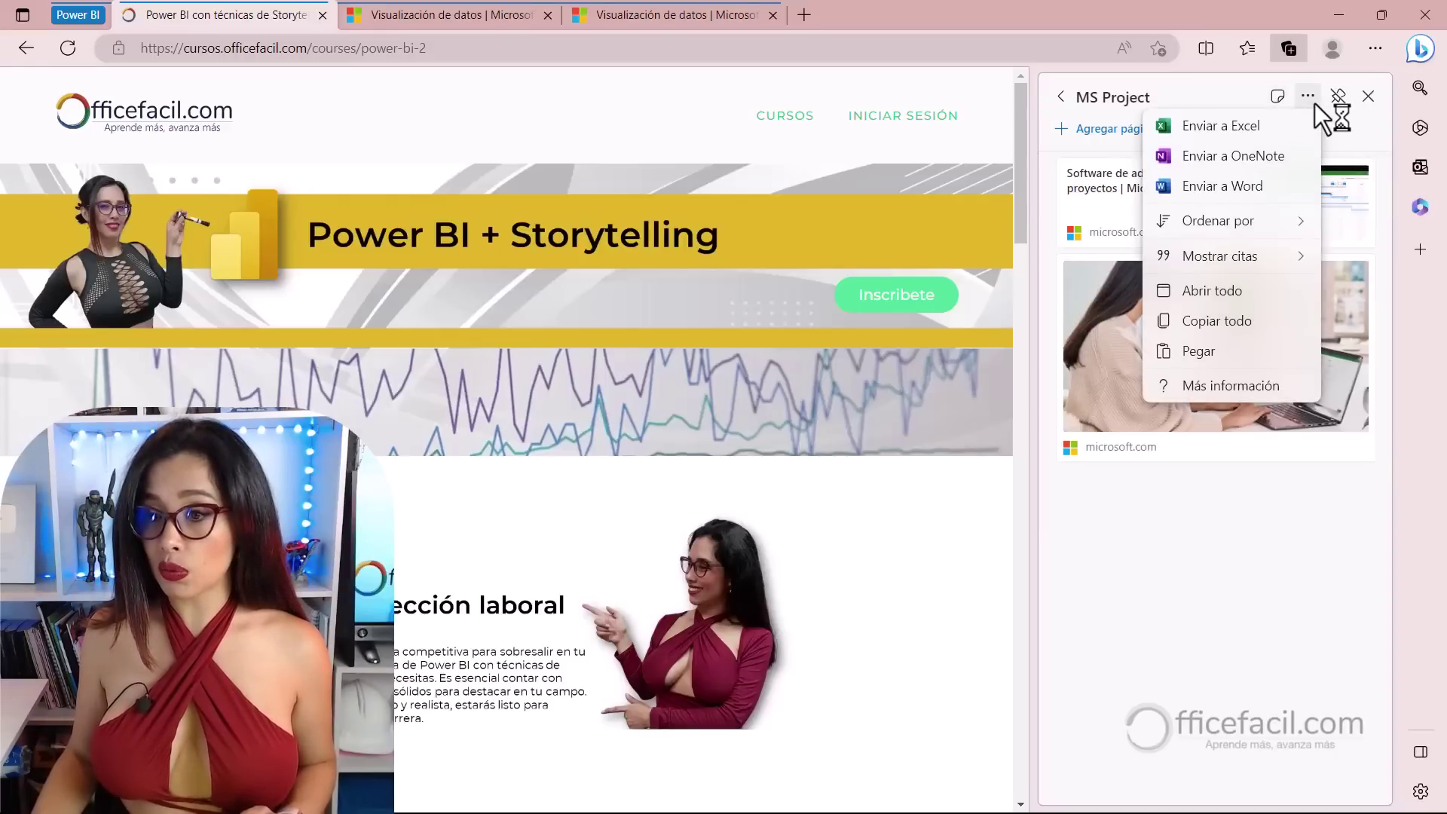
left_click(1255, 297)
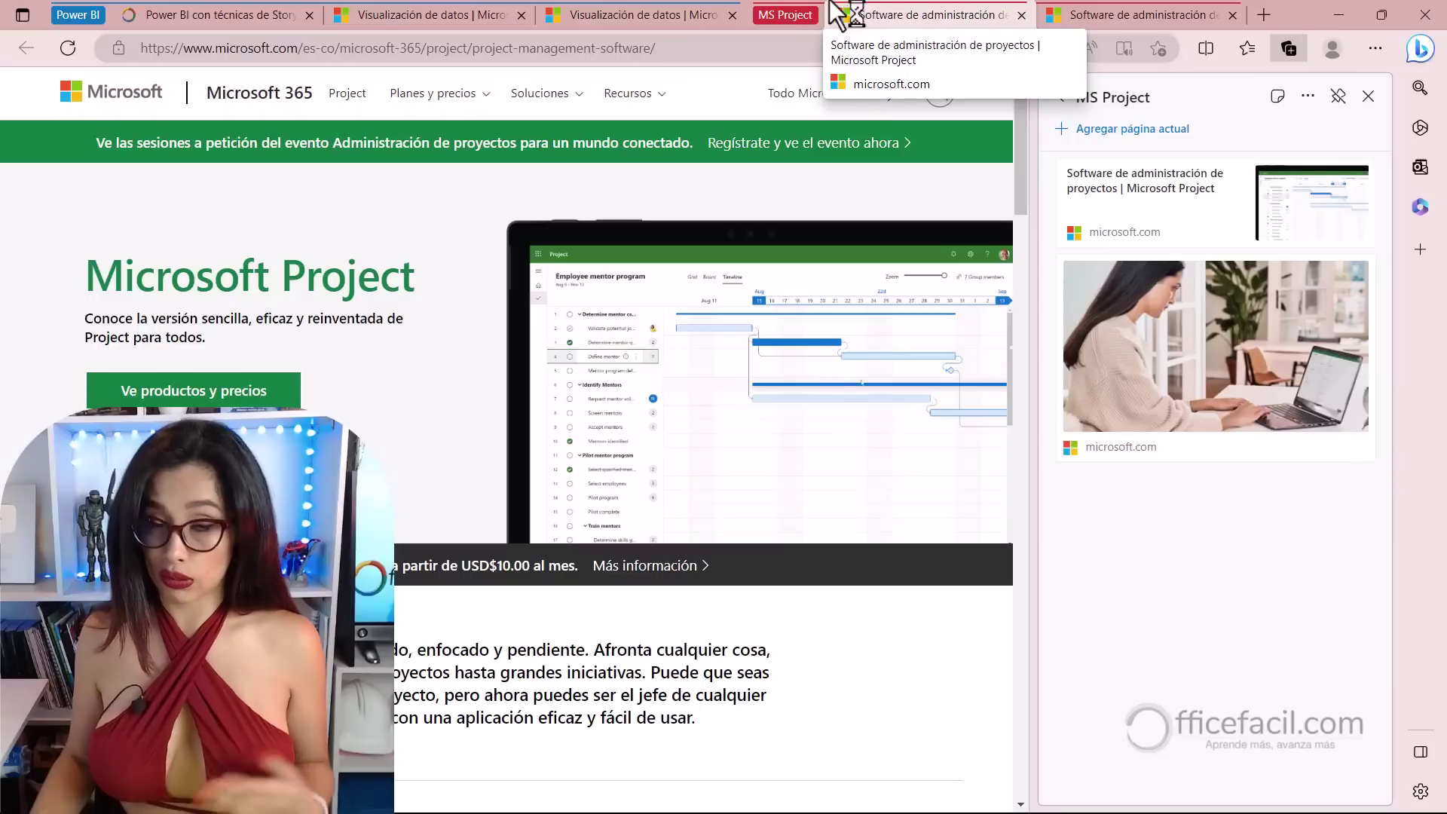
left_click(785, 21)
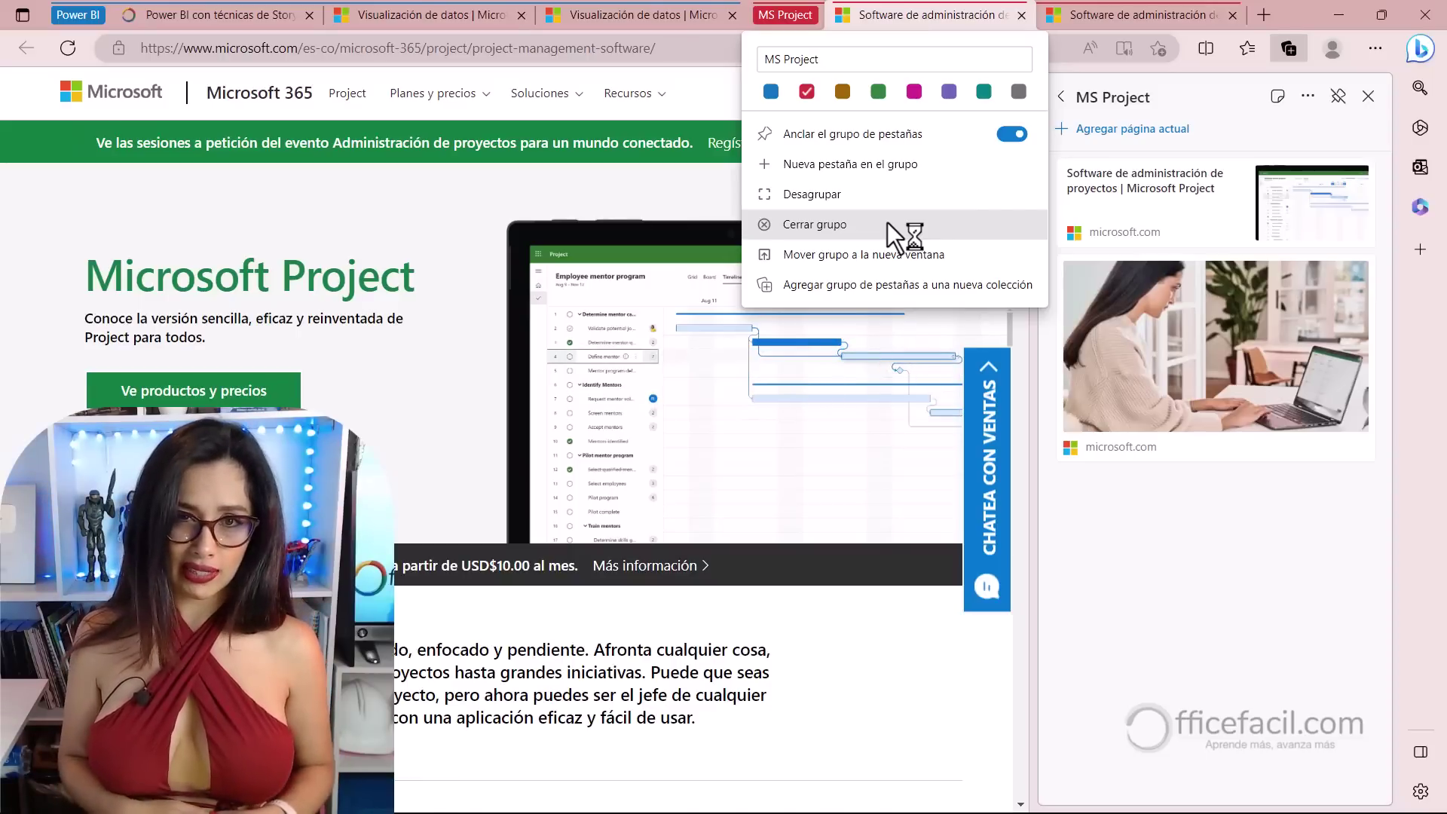
Close the MS Project tab group with Cerrar grupo and return to the Collections list.
left_click(888, 224)
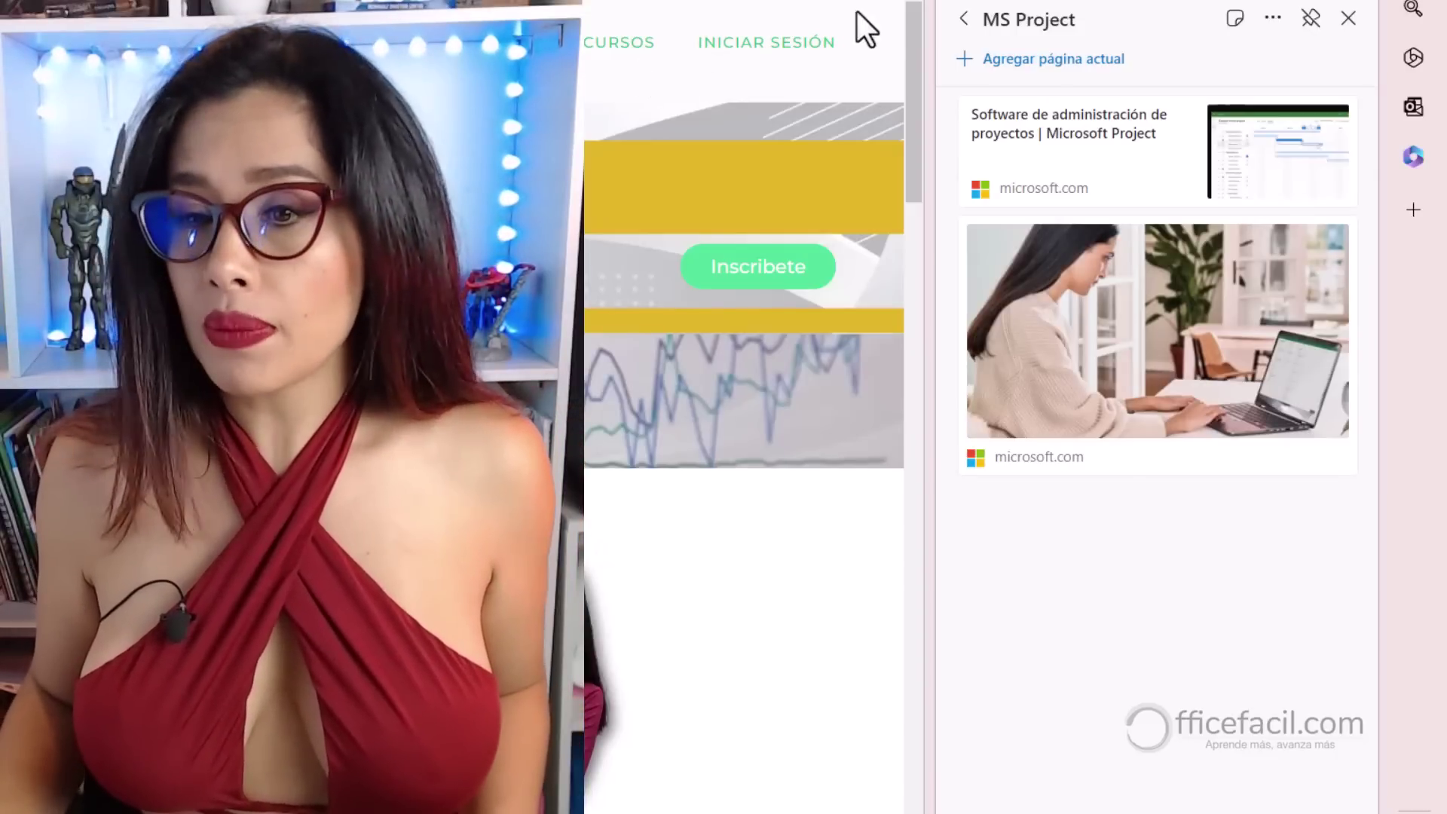
left_click(963, 19)
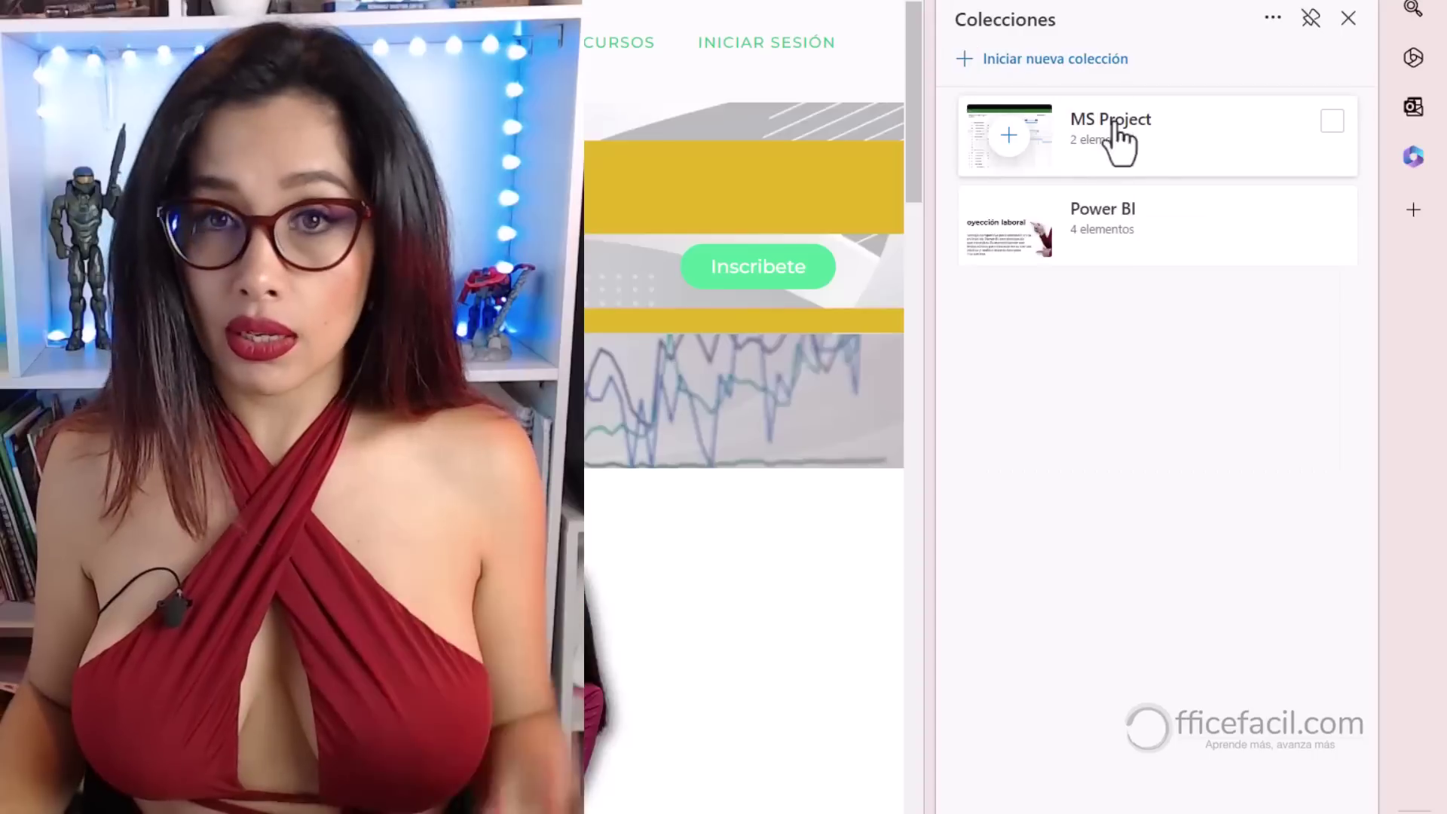
mouse_move(1156, 134)
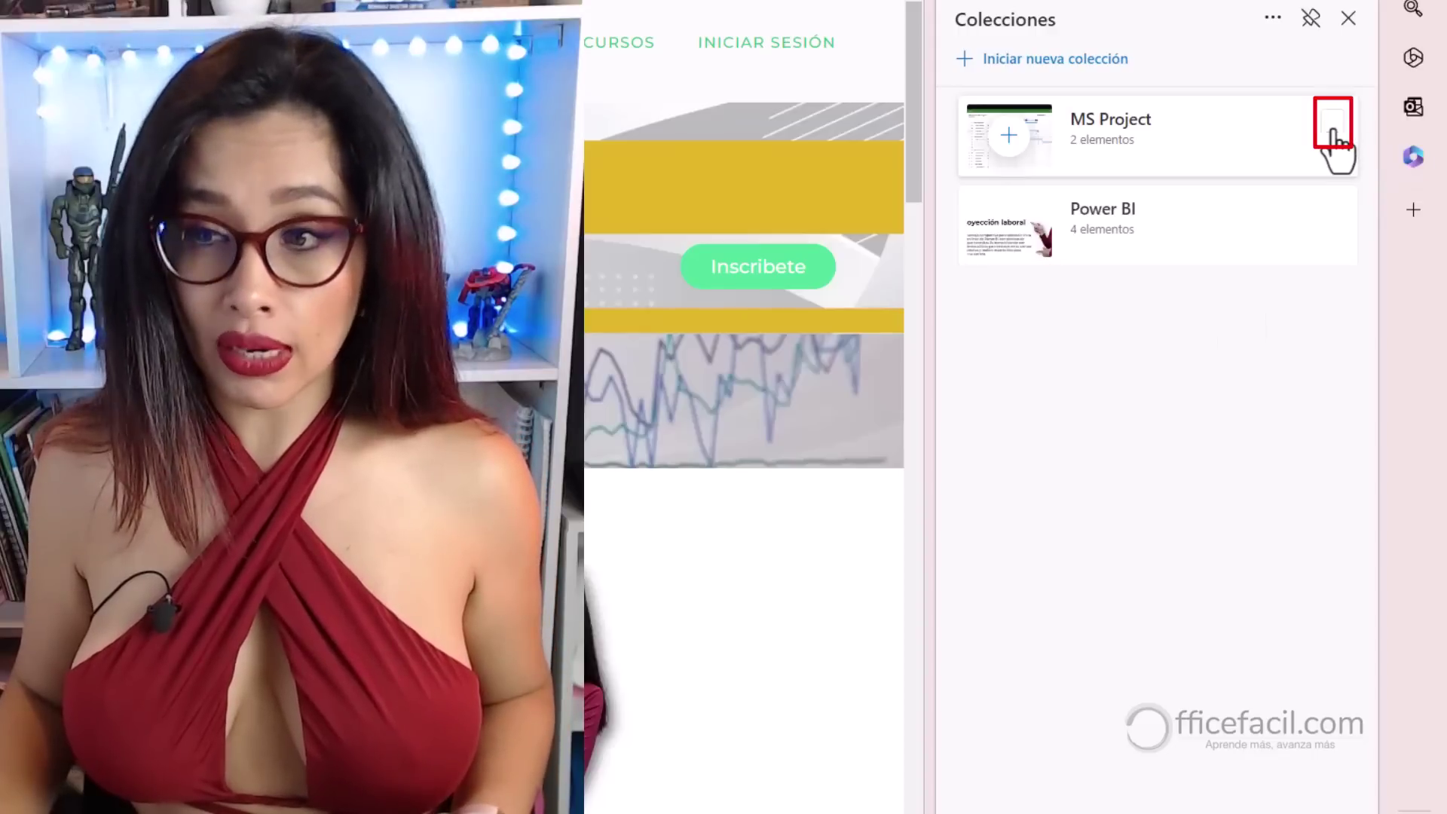
Select the MS Project collection and delete it, leaving Power BI as the only collection.
left_click(1332, 128)
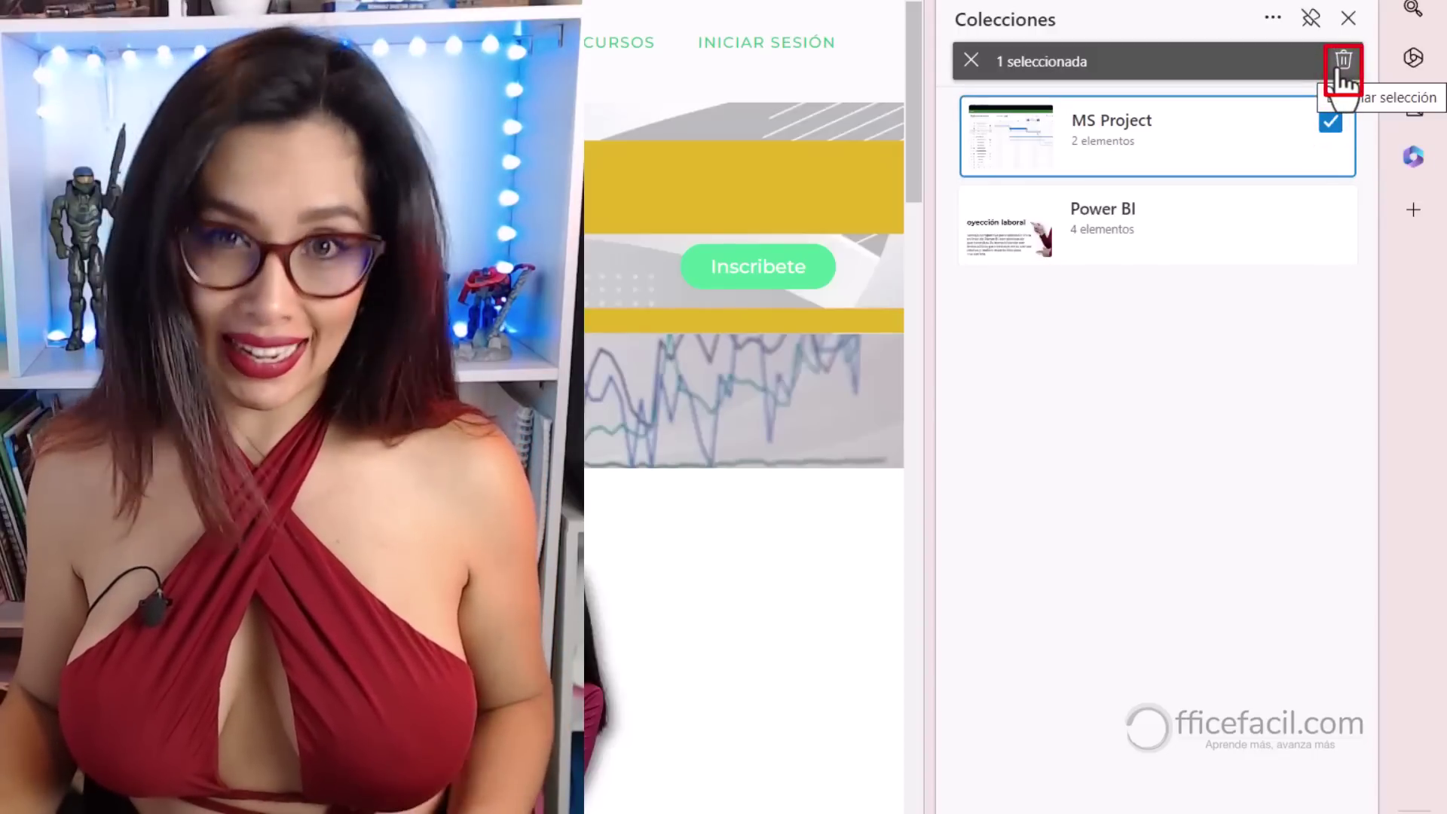
left_click(1344, 64)
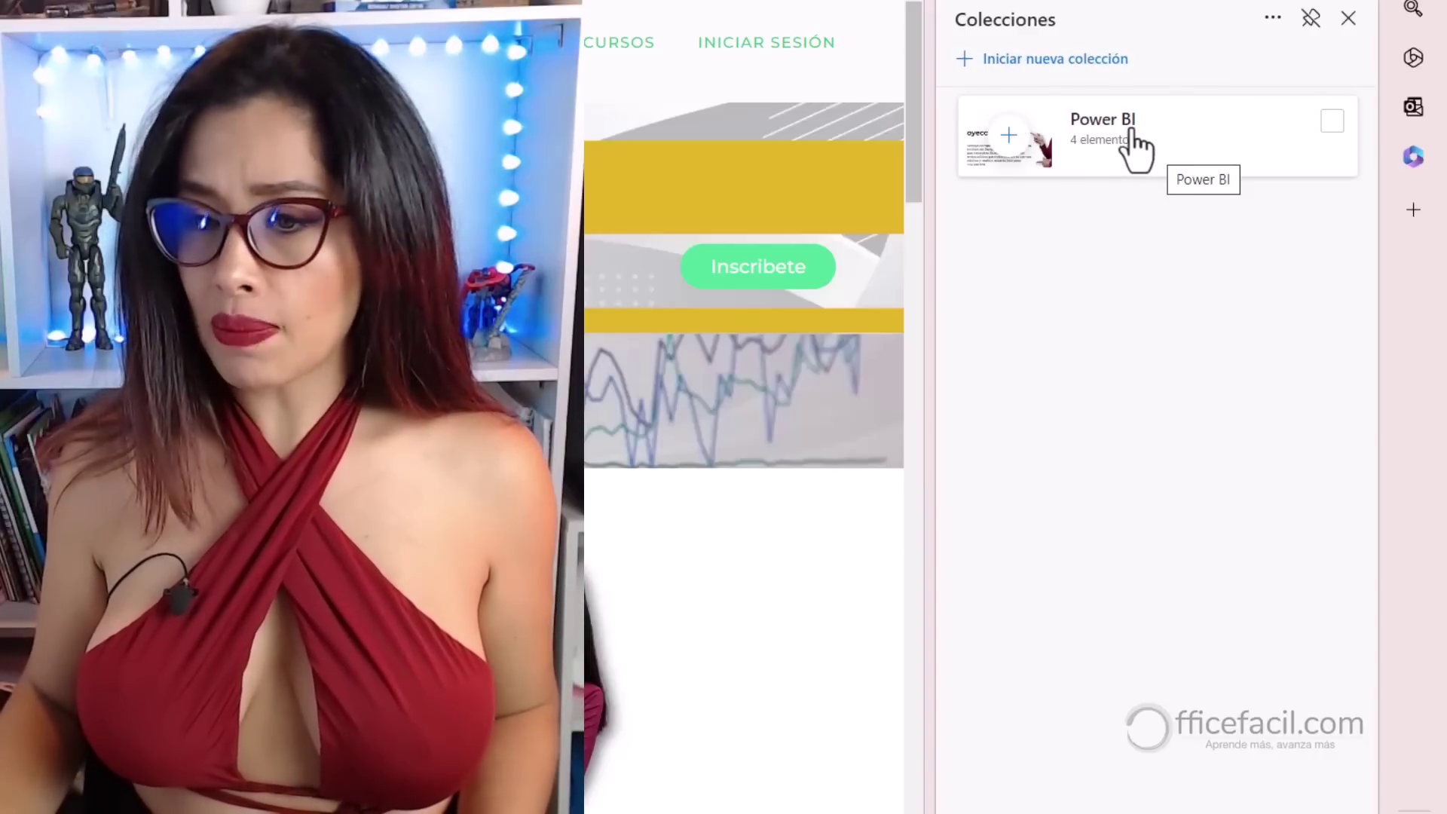
Delete the 'Proporcione a todos…' data-tools card from the Power BI collection, leaving three items.
left_click(1120, 147)
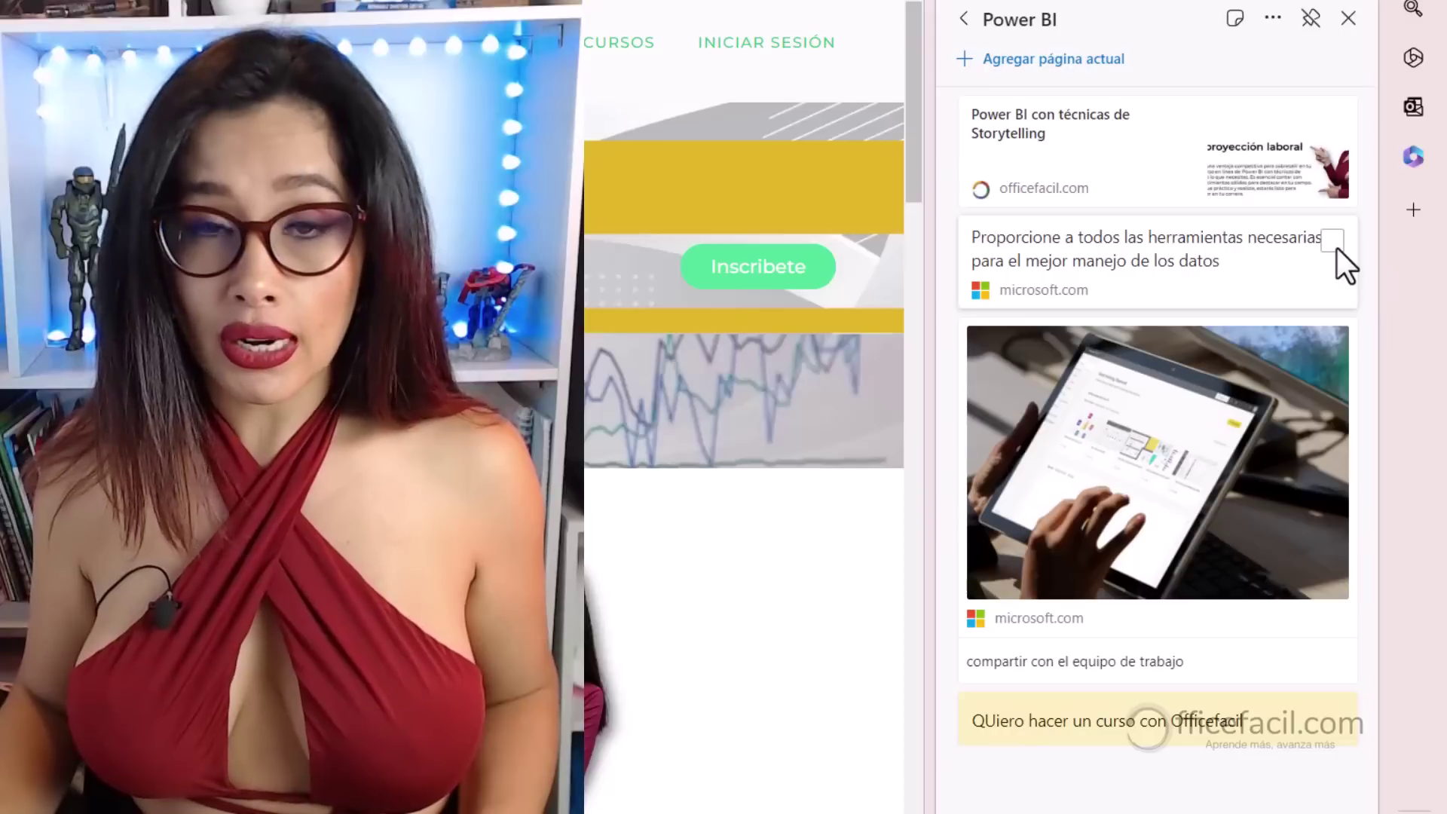
left_click(1332, 242)
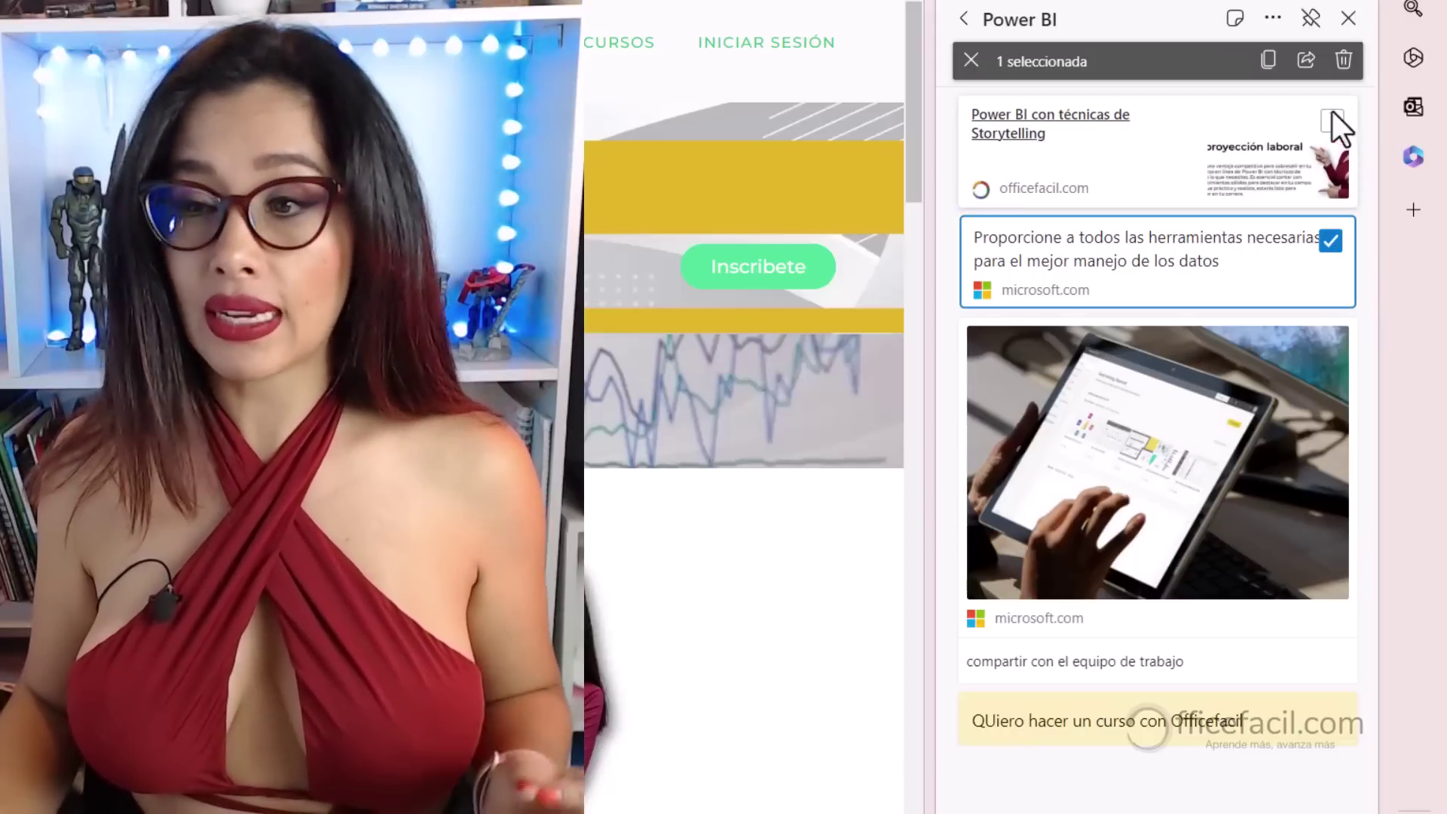
left_click(1342, 63)
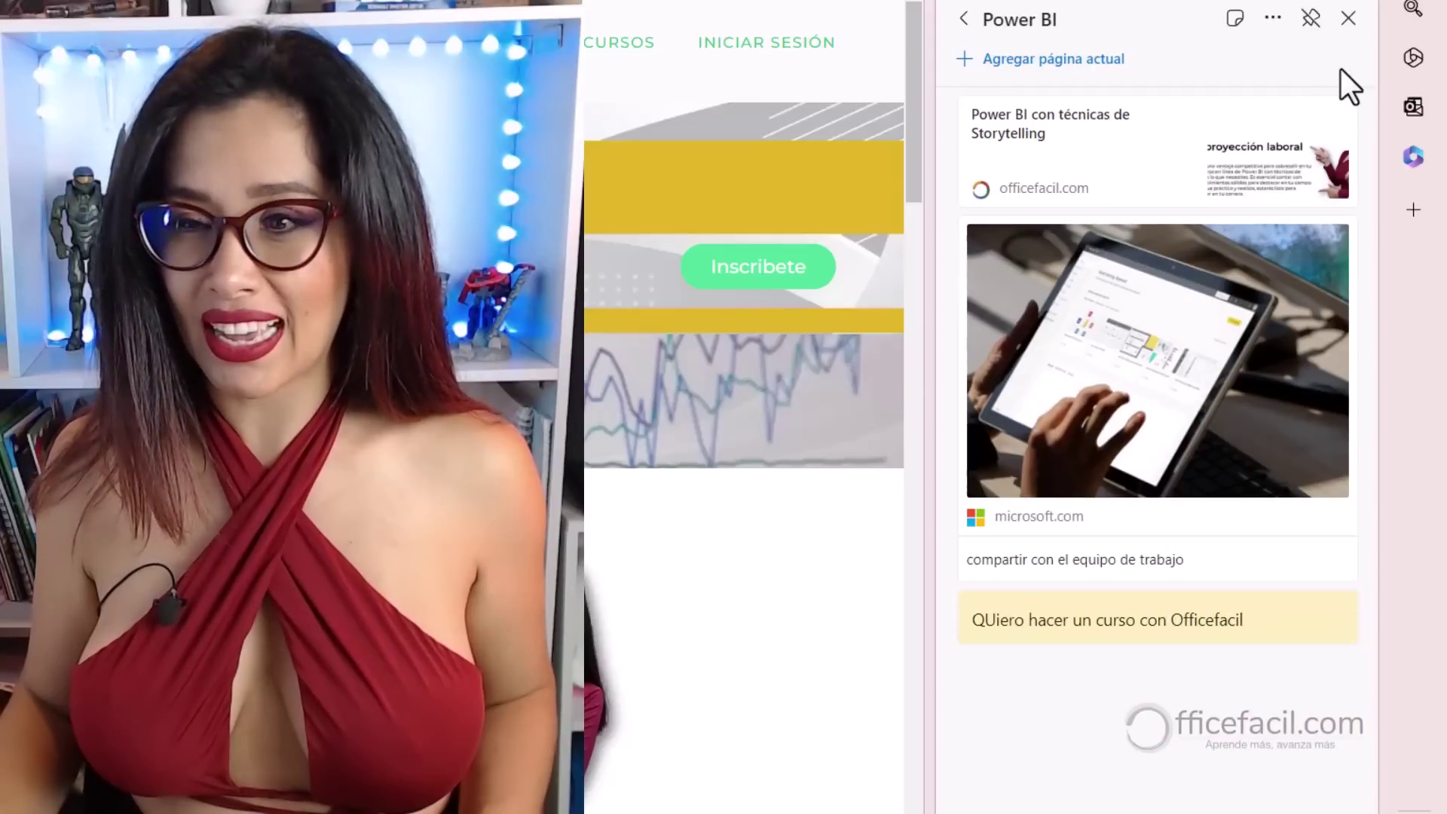